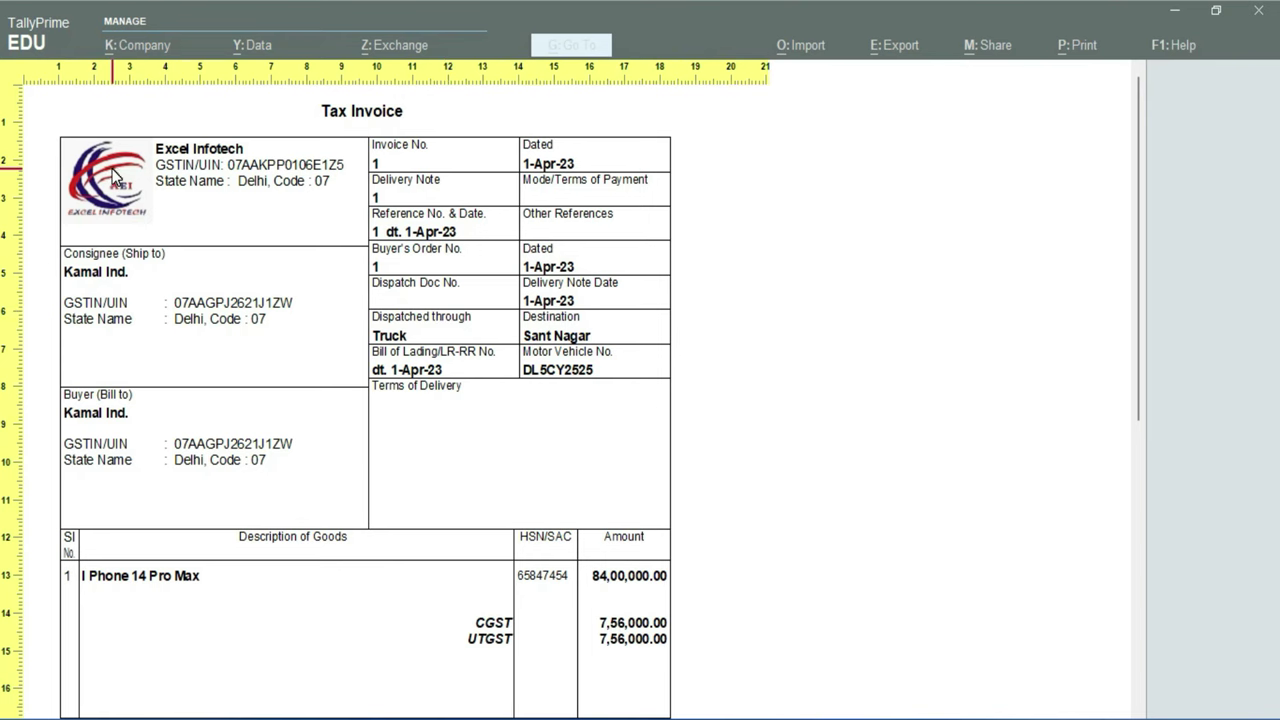
# Check the I Phone 14 Pro Max invoice's ₹99,12,000.00 total and declaration, then close the preview
pyautogui.scroll(-5, 500, 414)
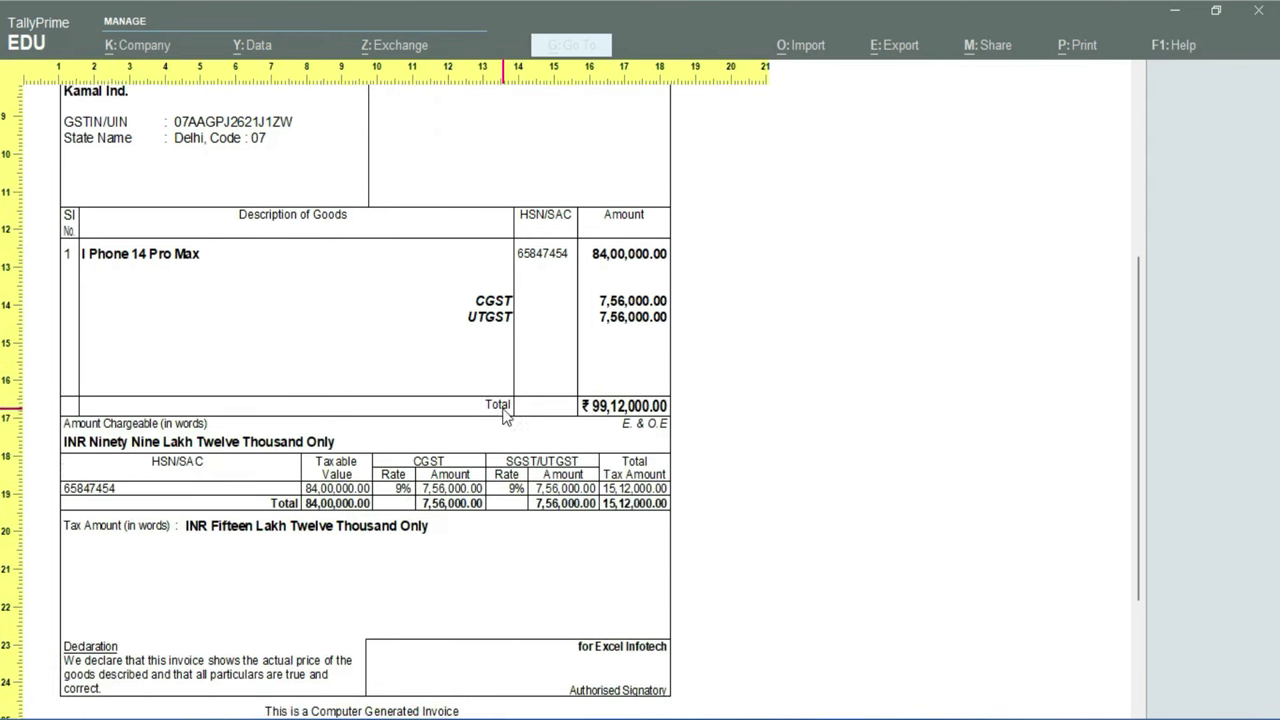
pyautogui.scroll(-2, 505, 417)
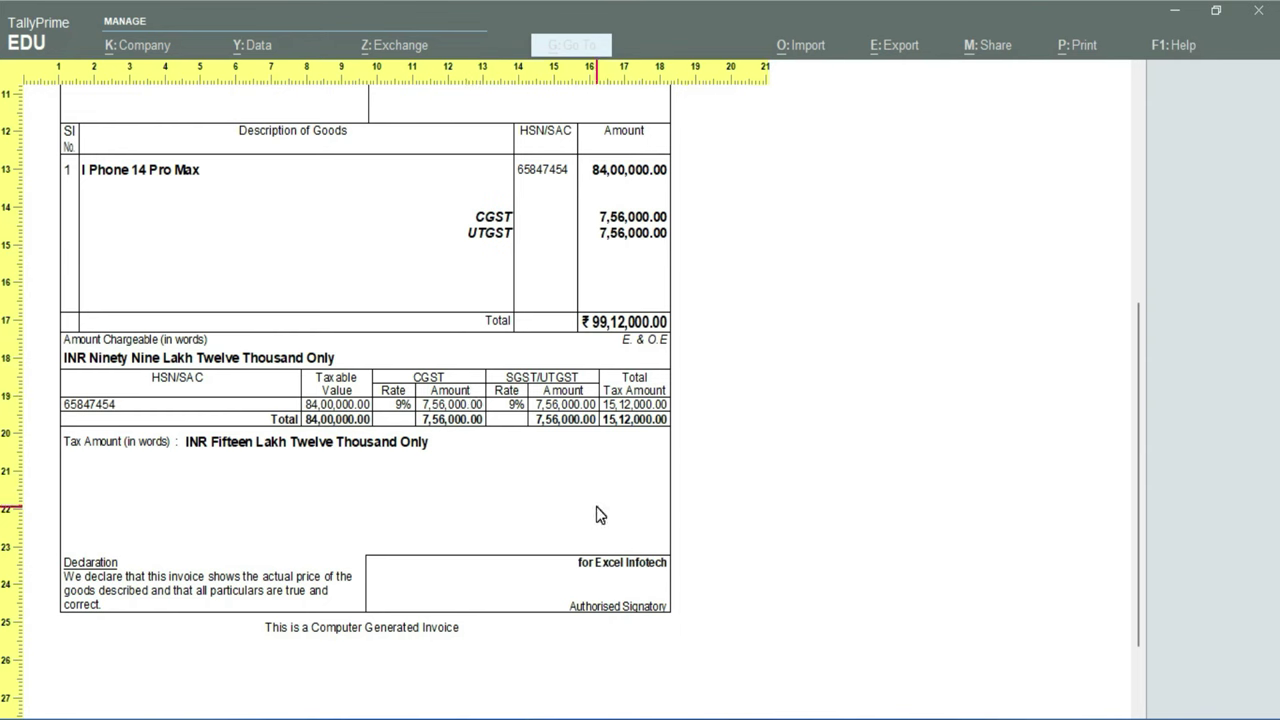
pyautogui.press('Escape')
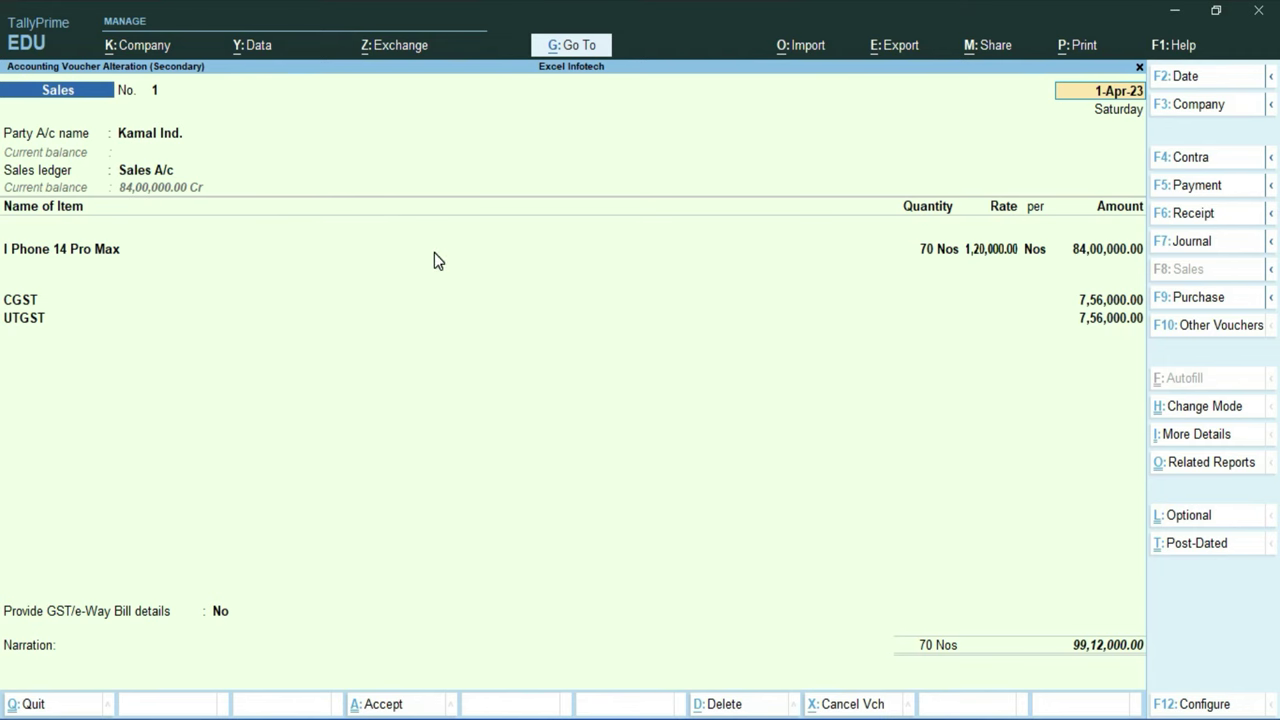
# From the Gateway of Tally, start a new ledger master under Create
pyautogui.press('Escape')
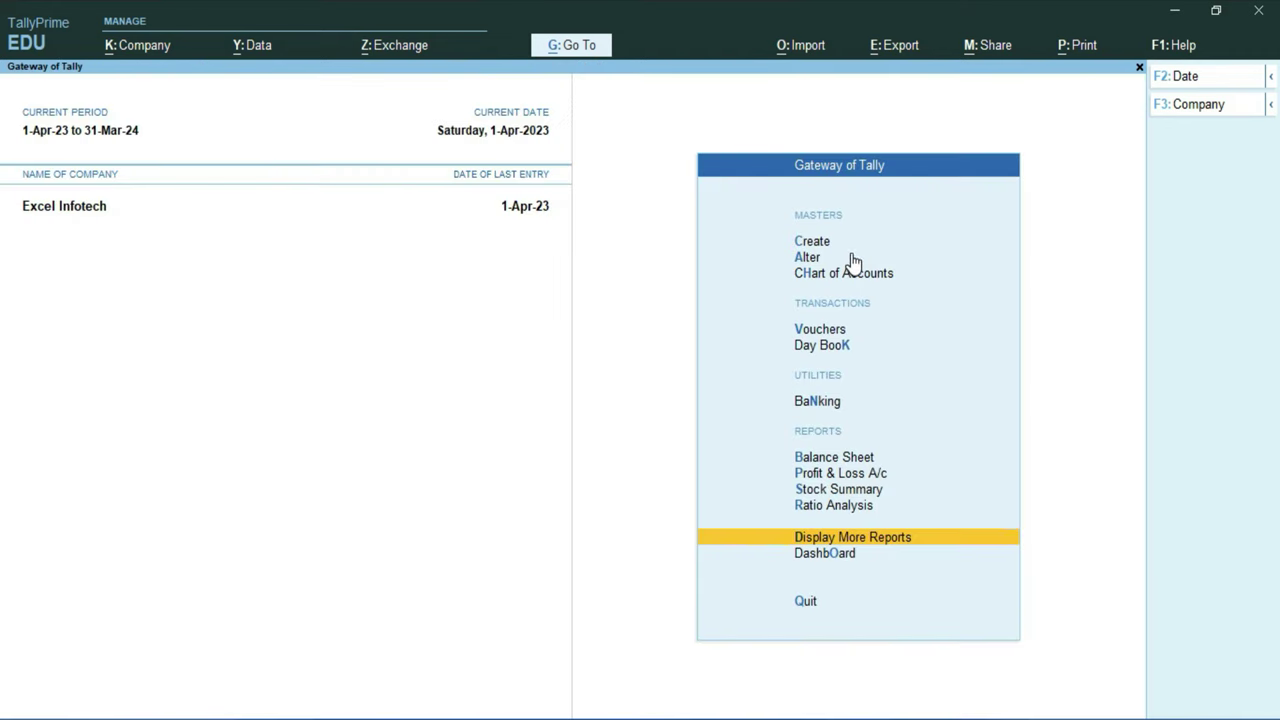
pyautogui.click(812, 241)
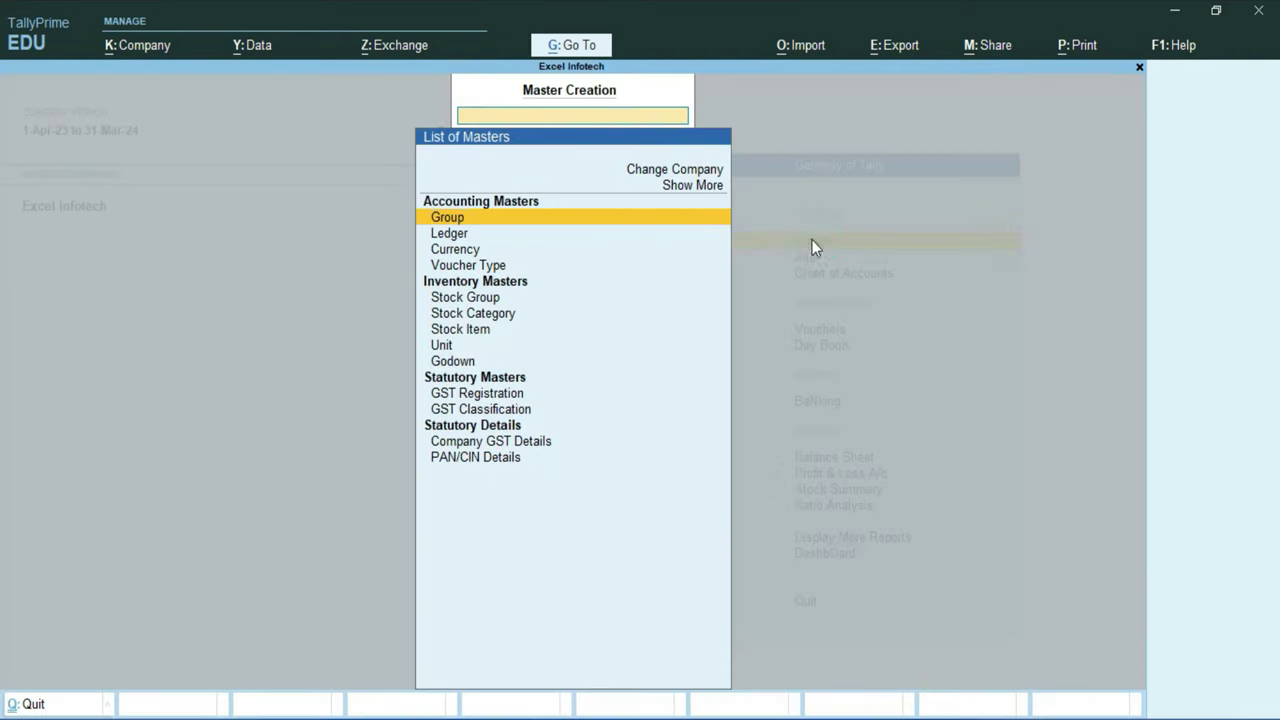
pyautogui.click(453, 236)
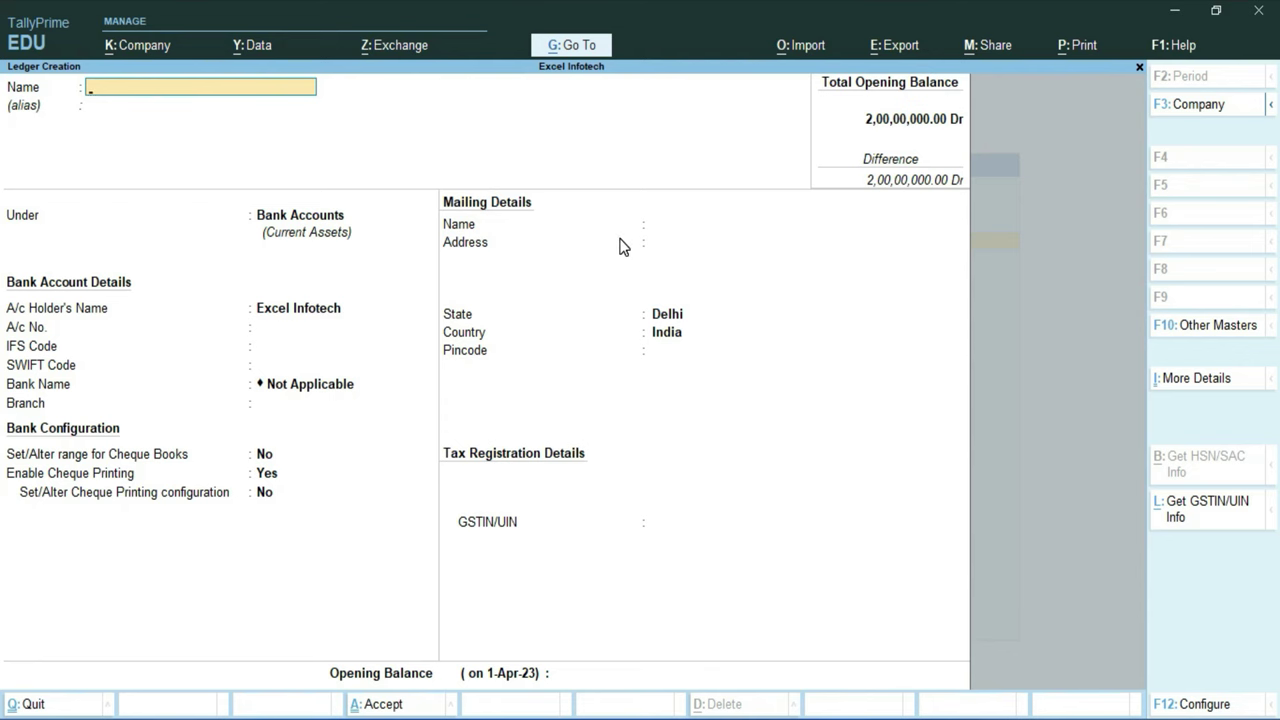
# Name the ledger State Bank of India under Bank Accounts, holder Excel Infotech, and enter the account number
pyautogui.write('State Bank of India')
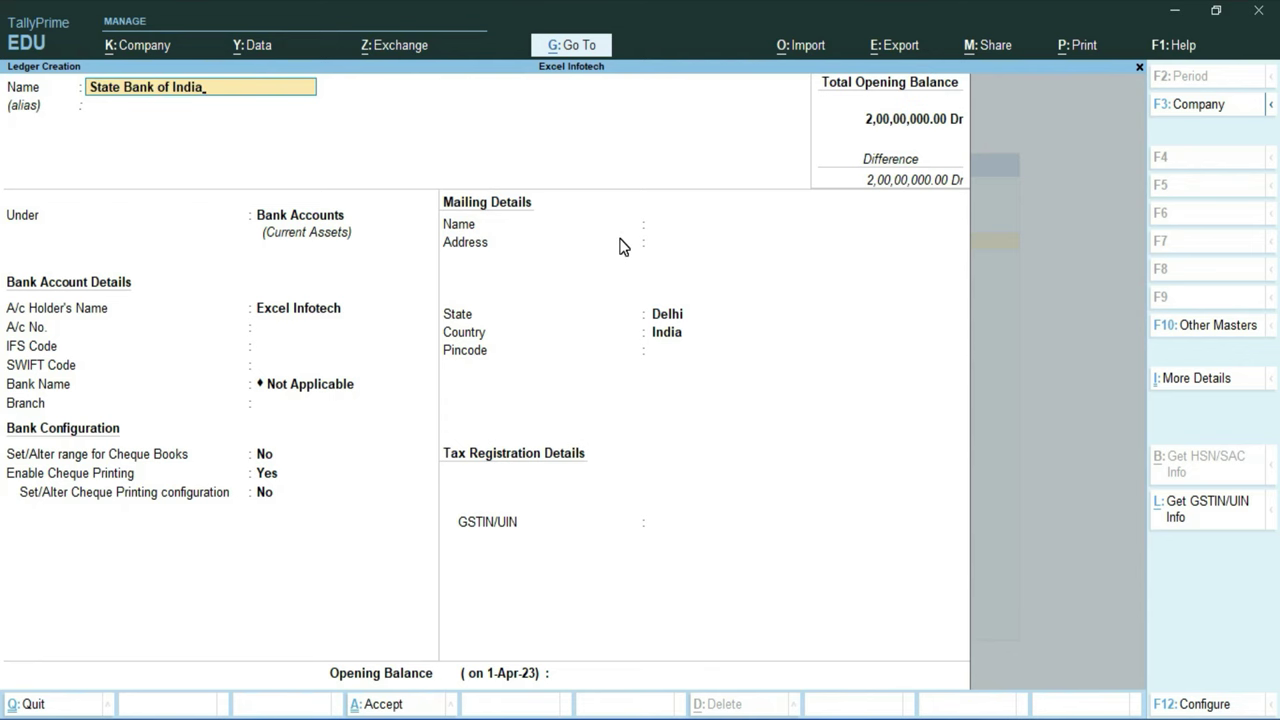
pyautogui.press('Return')
pyautogui.press('Return')
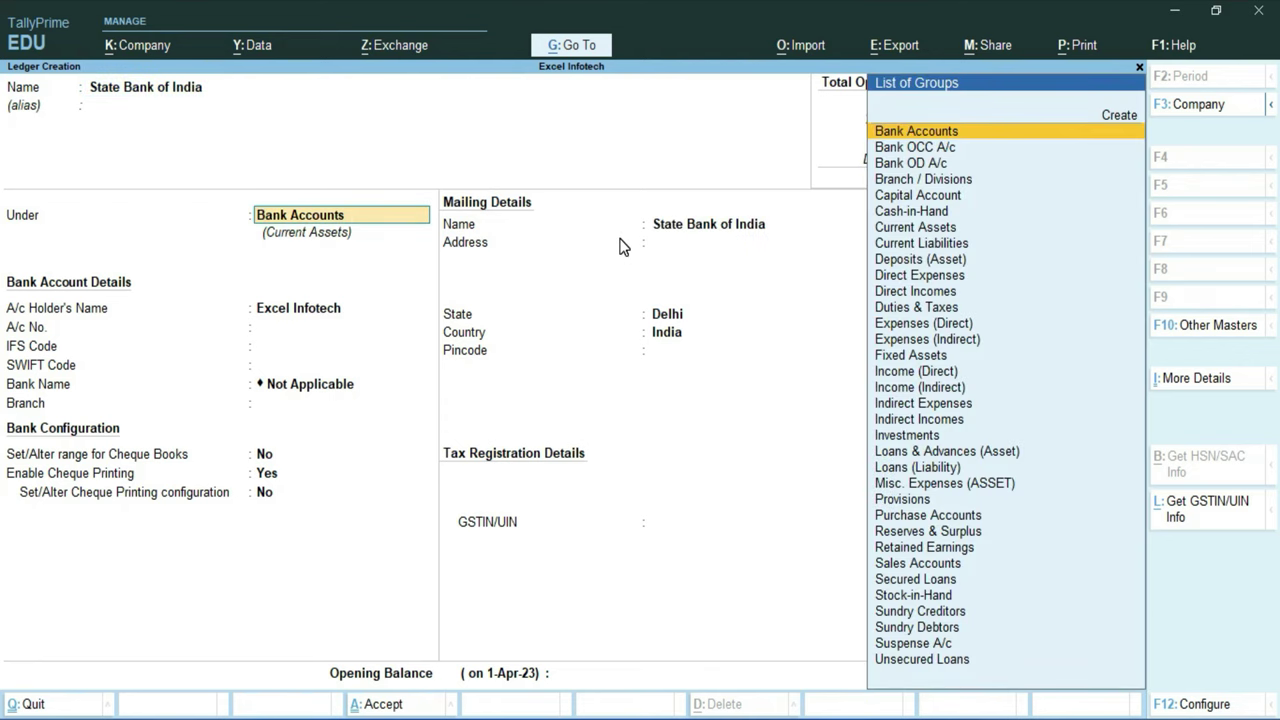
pyautogui.press('Return')
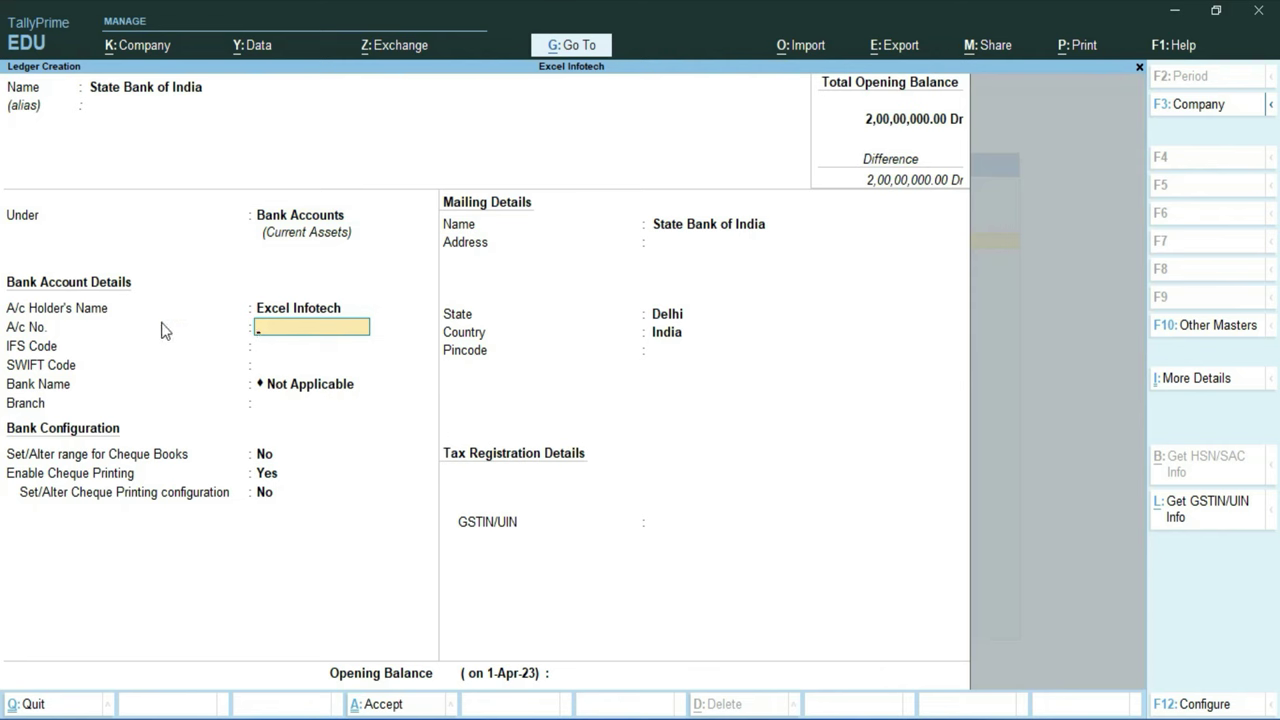
pyautogui.click(266, 304)
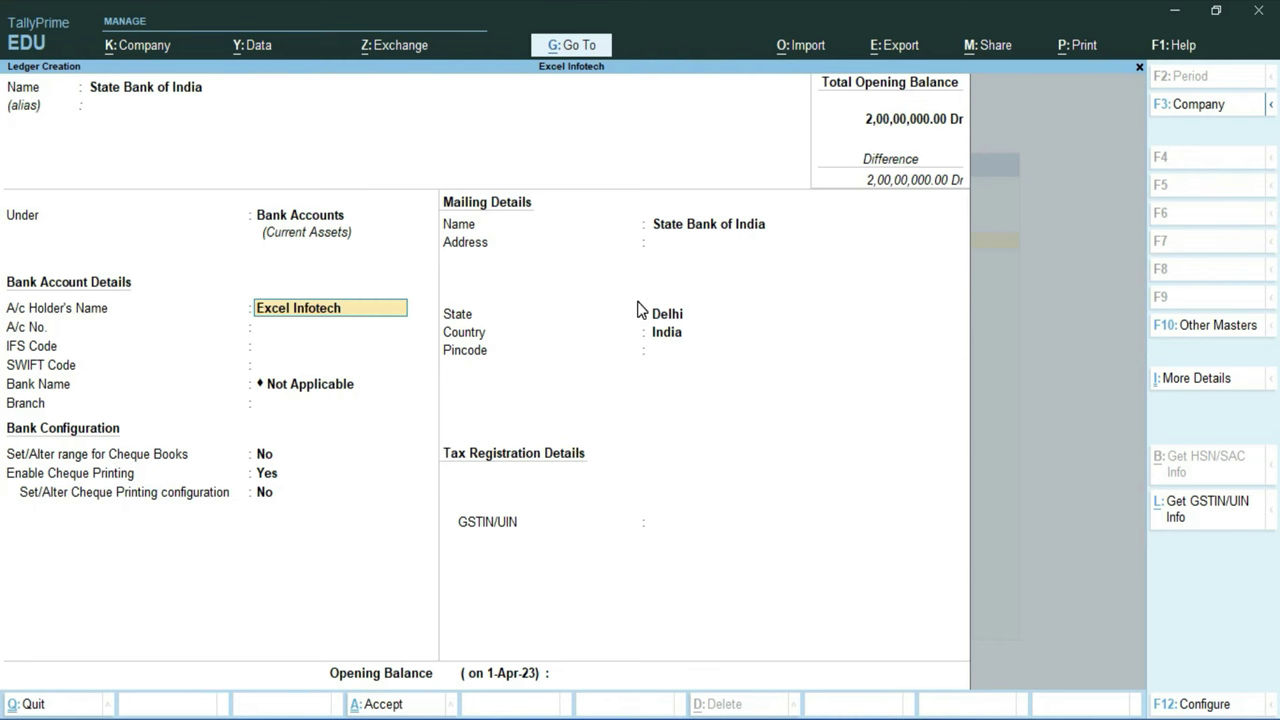
pyautogui.press('Return')
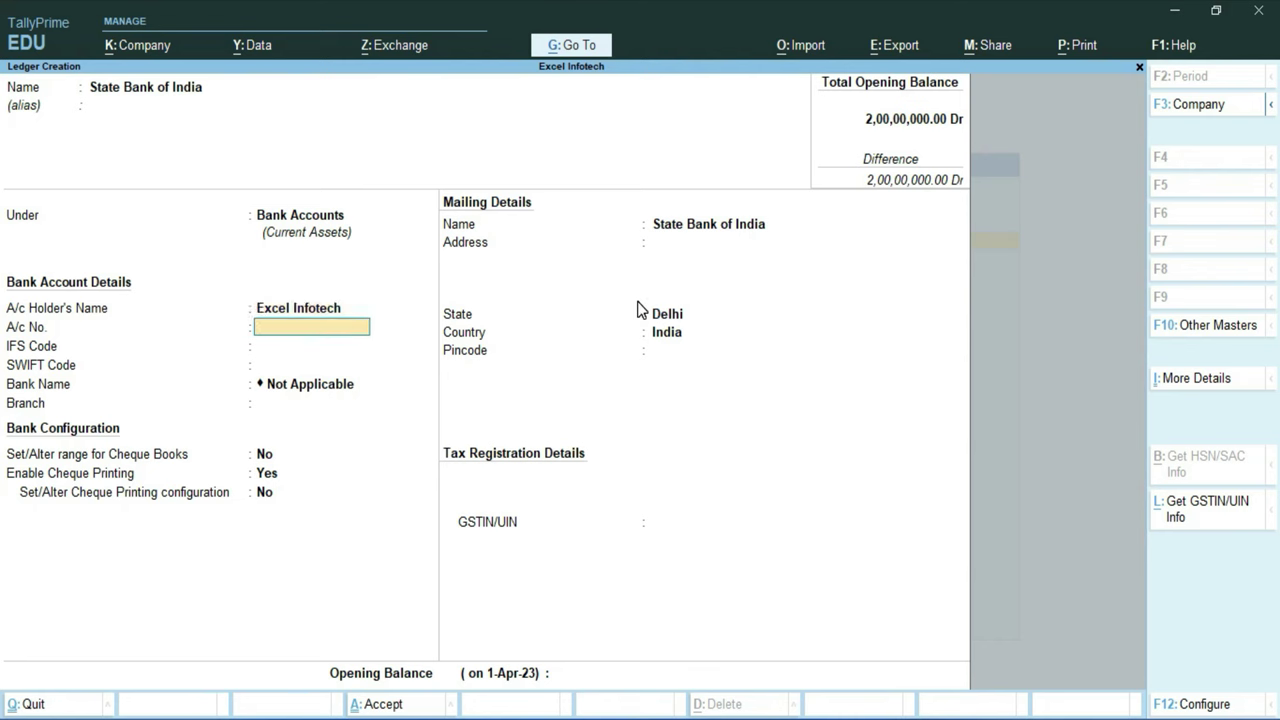
pyautogui.press('Return')
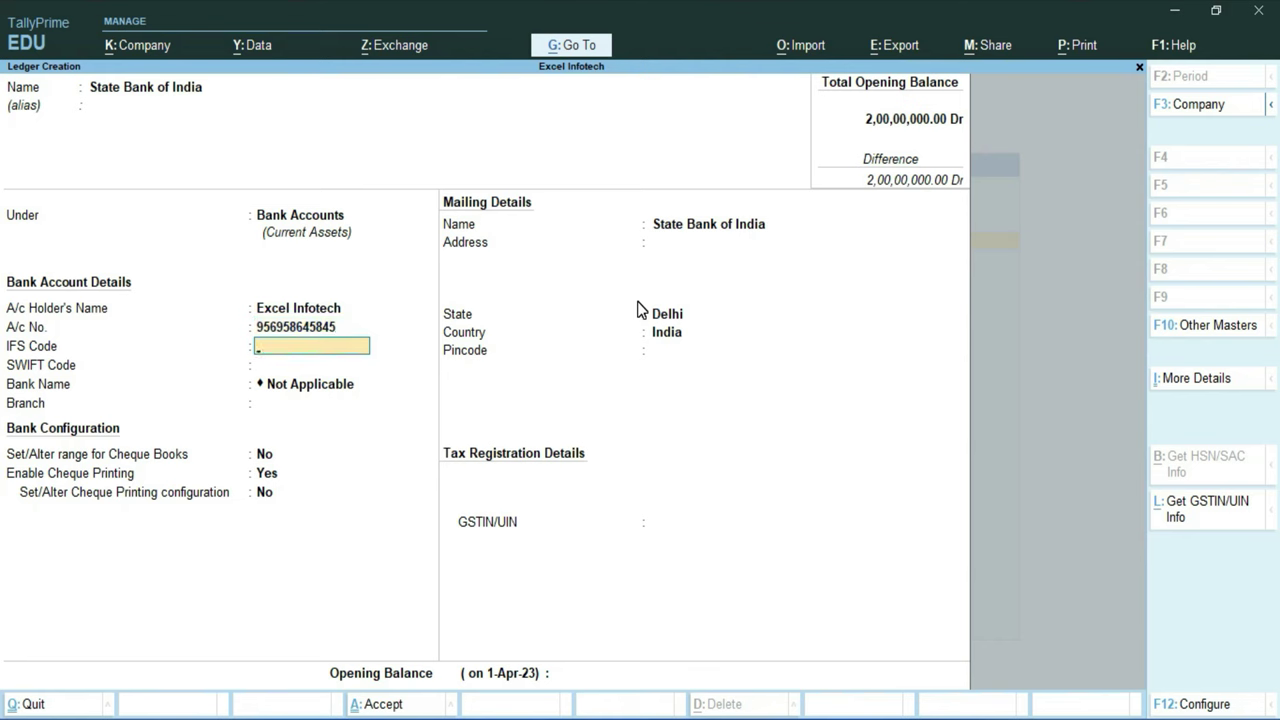
# Enter IFS code SBIN0013161 and SWIFT code SBIN0001708 for the State Bank of India ledger
pyautogui.write('SBIN0013161')
pyautogui.press('Return')
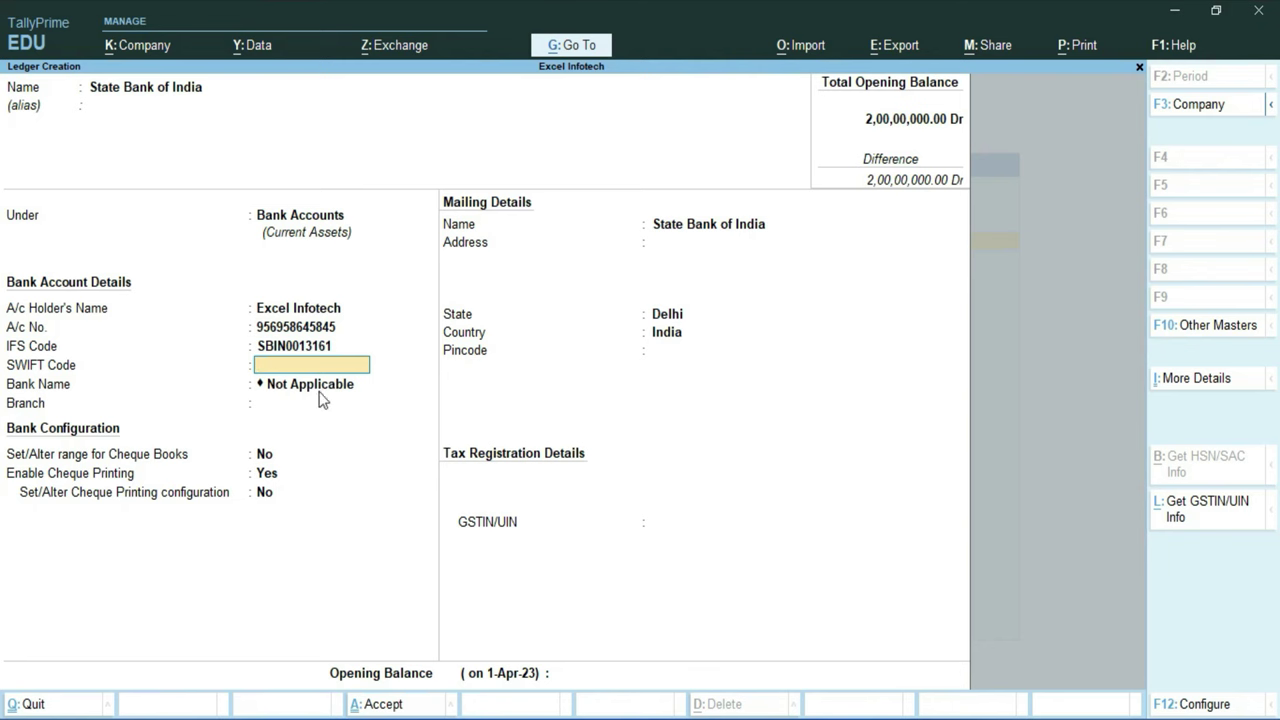
pyautogui.press('ctrl')
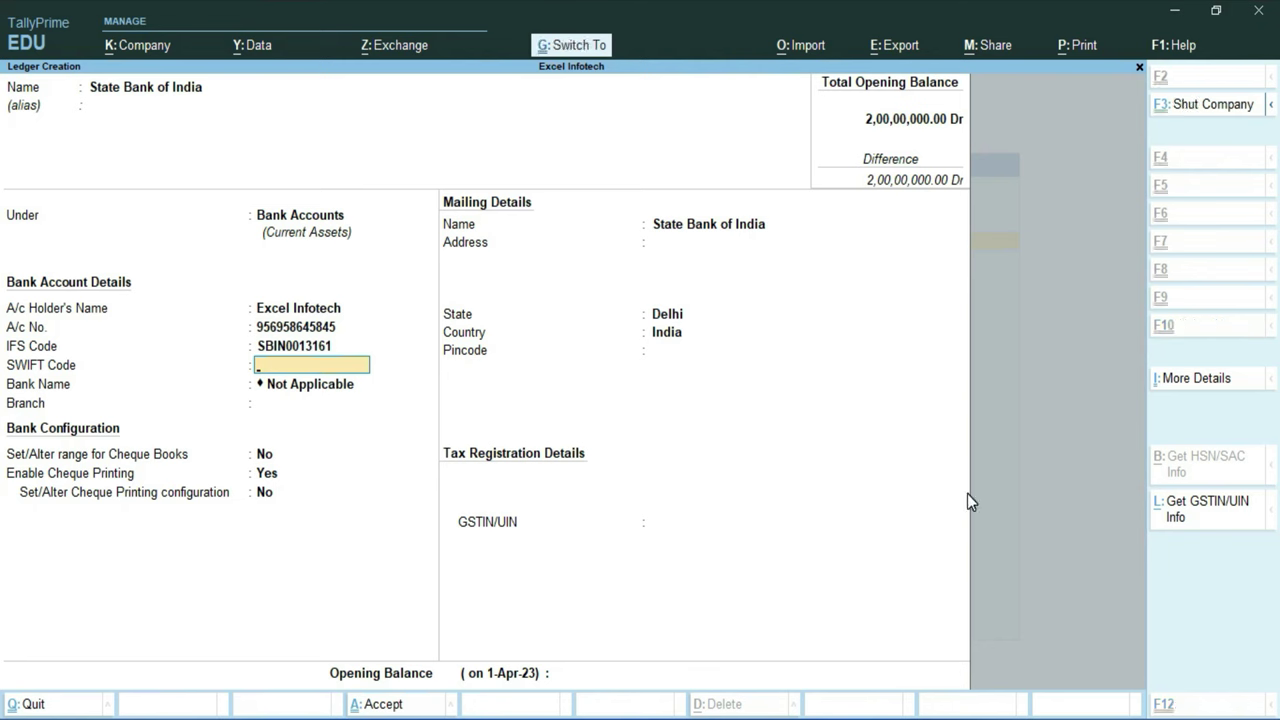
pyautogui.write('SBIN0001708')
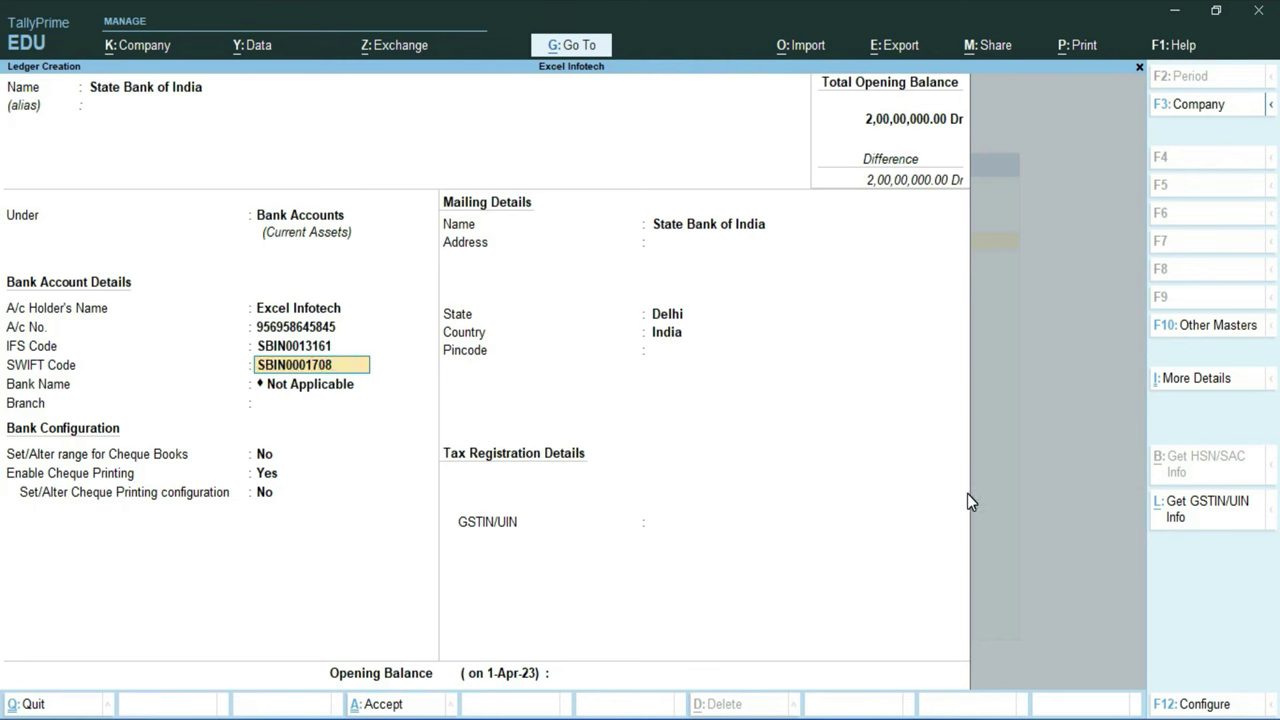
pyautogui.press('Return')
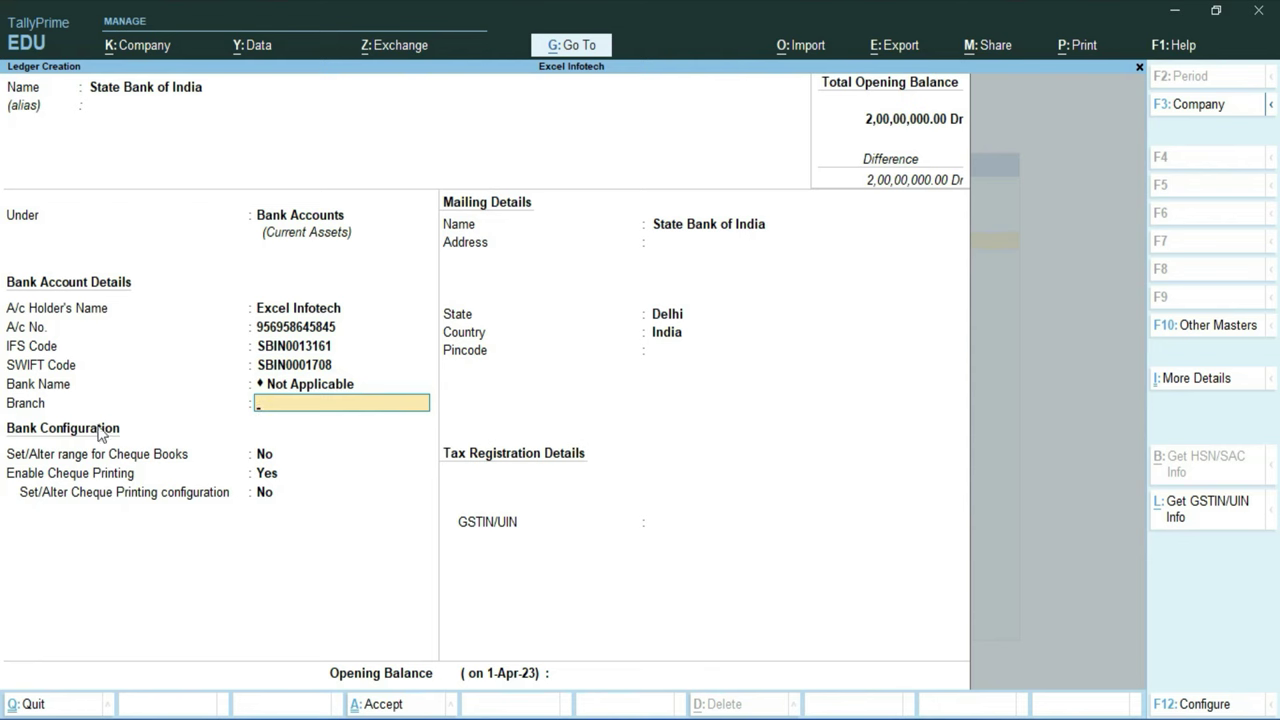
pyautogui.click(308, 390)
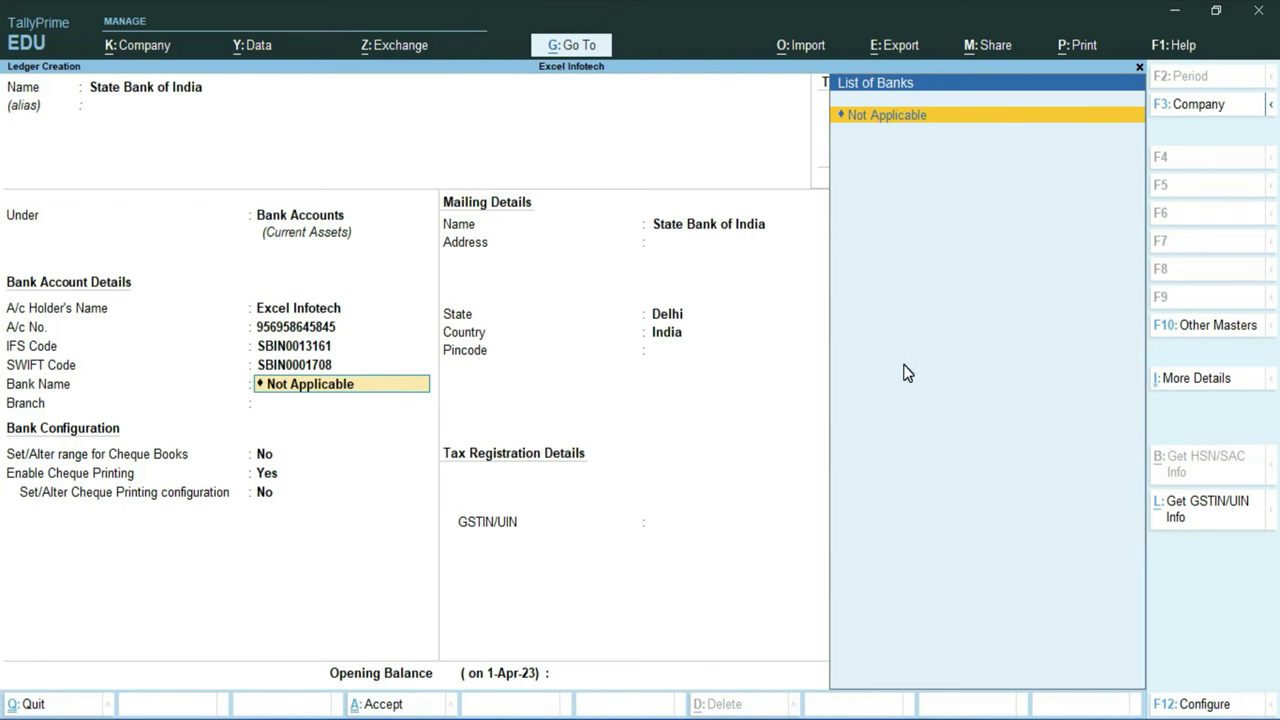
# Keep bank name Not Applicable, set branch Sant Nagar, and keep Delhi as the state
pyautogui.press('Return')
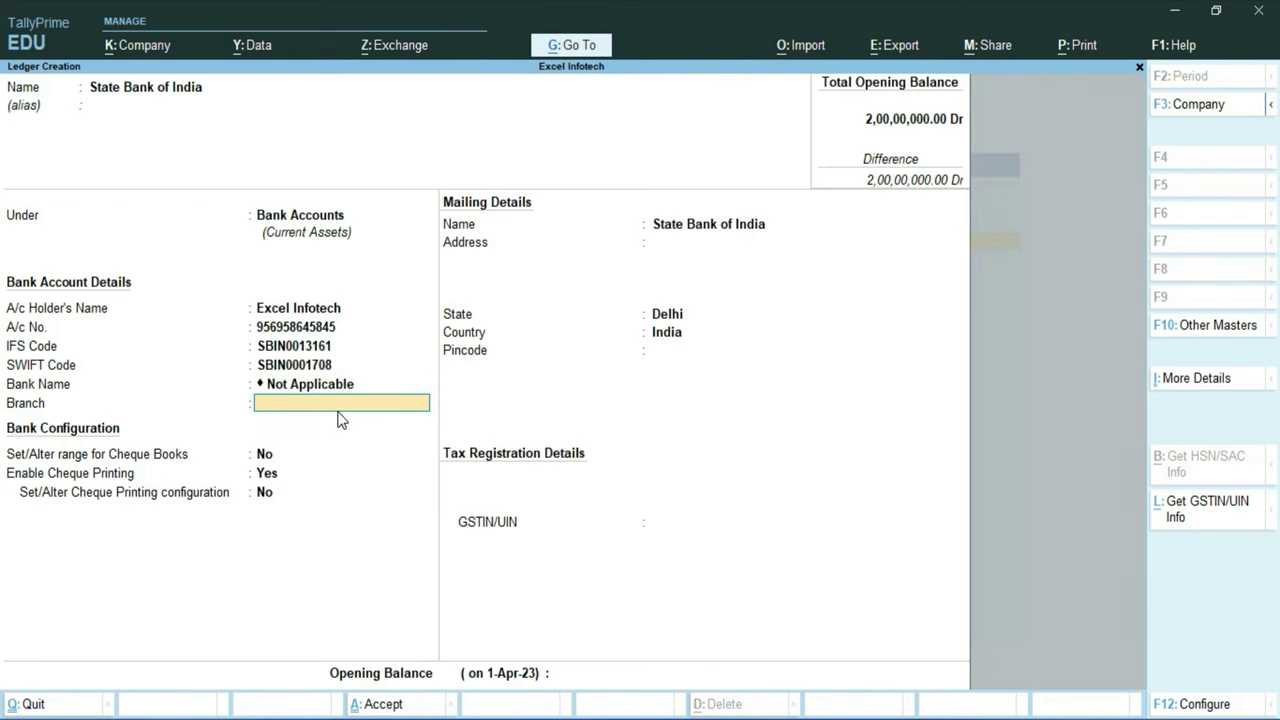
pyautogui.write('Sant Nagar')
pyautogui.press('Return')
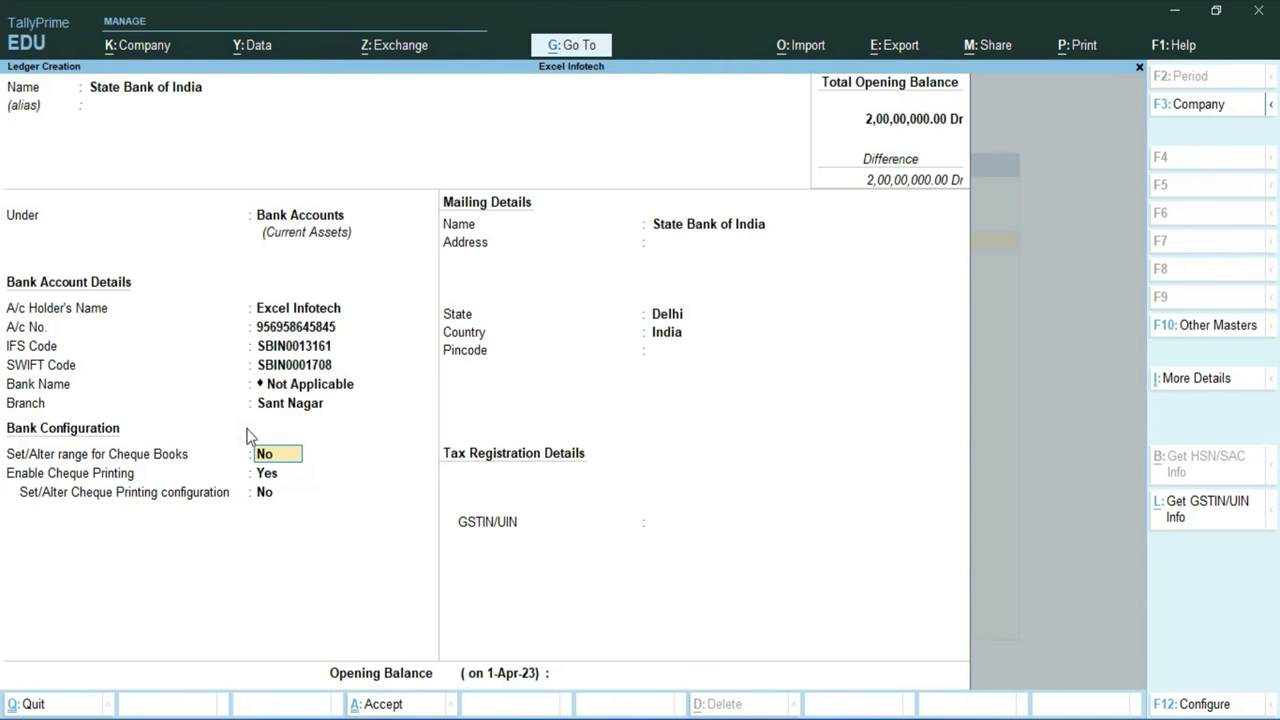
pyautogui.press('Return')
pyautogui.press('Return')
pyautogui.press('Return')
pyautogui.press('Return')
pyautogui.press('Return')
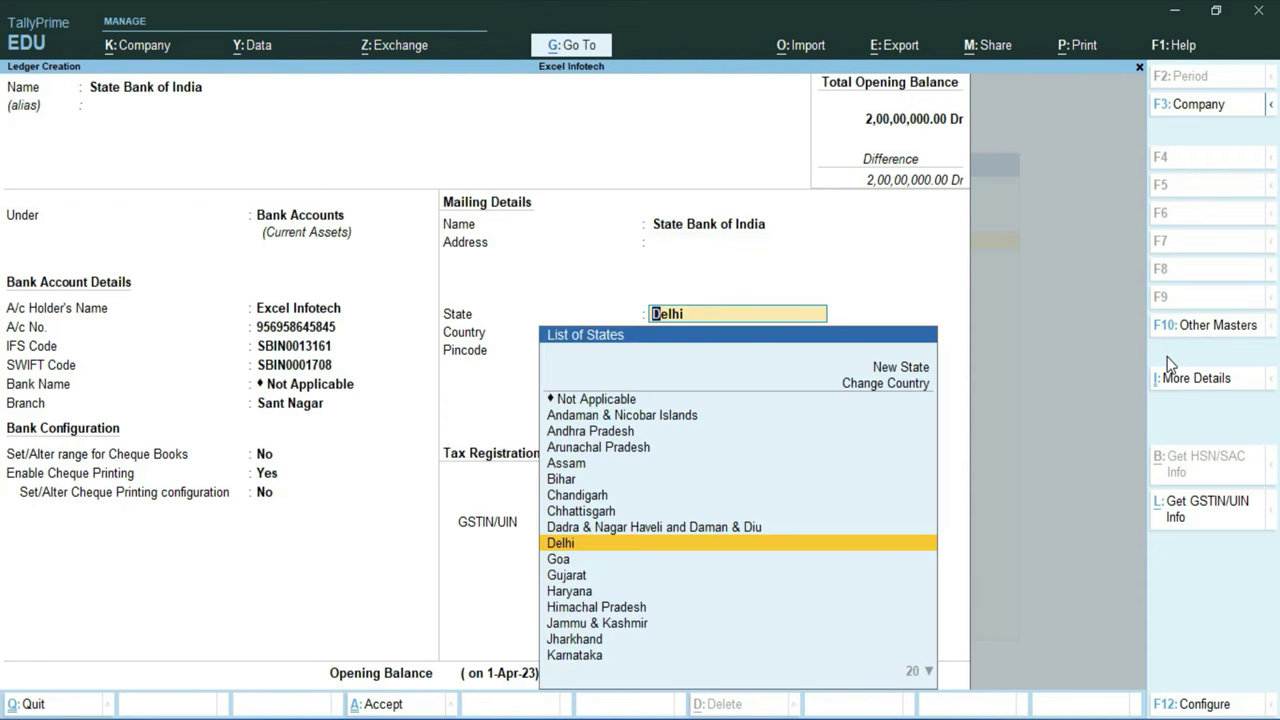
pyautogui.press('Return')
pyautogui.press('Return')
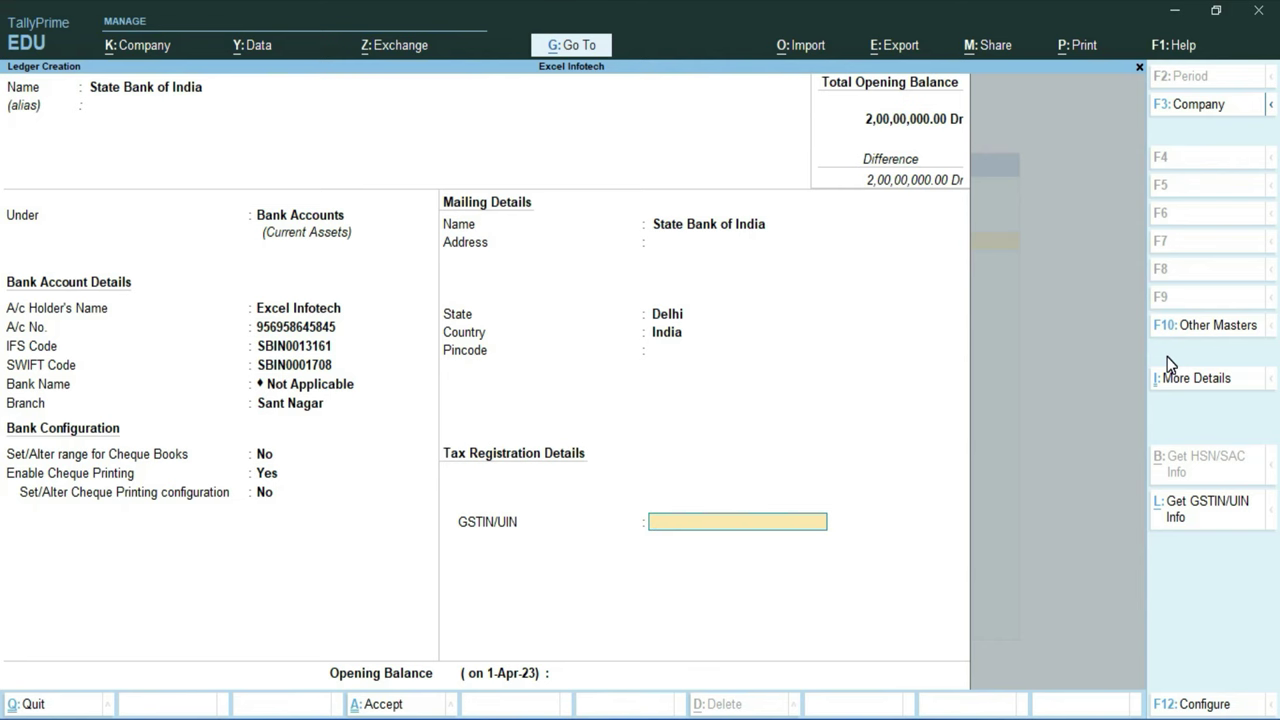
# Fill in the ledger's GSTIN/UIN and leave the opening balance empty
pyautogui.hotkey('ctrl', 'alt', 'v')
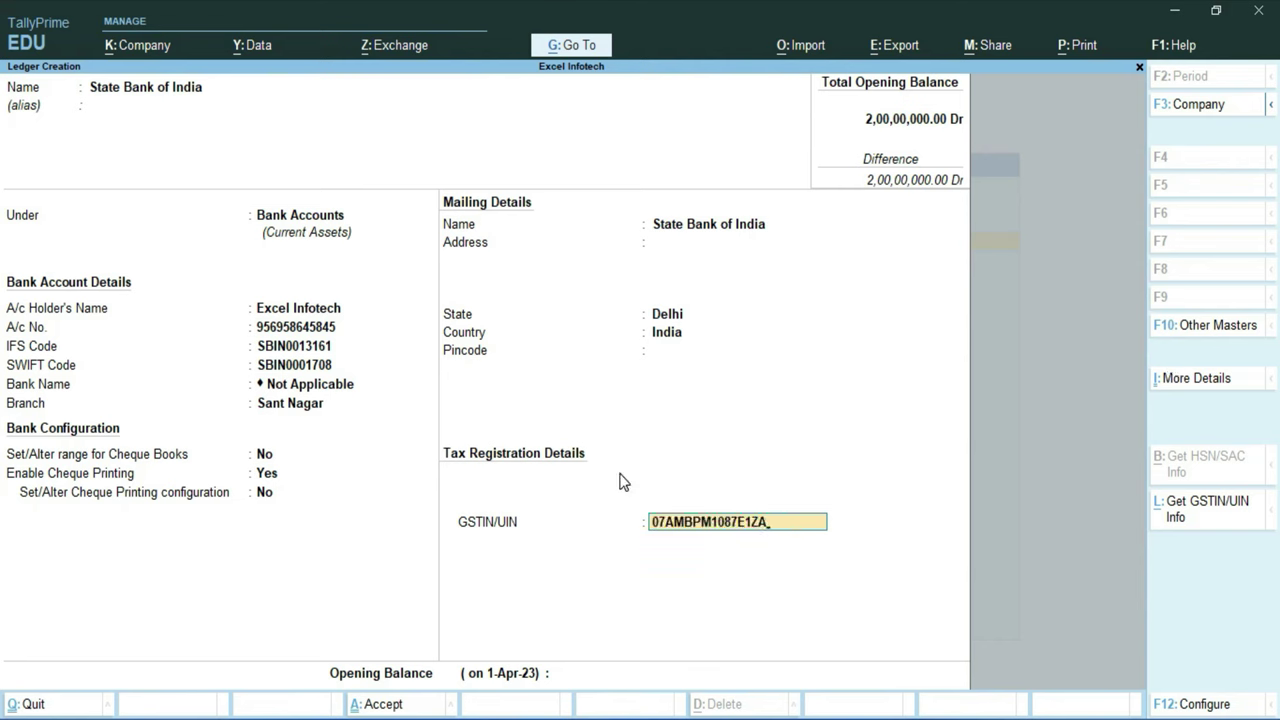
pyautogui.press('Return')
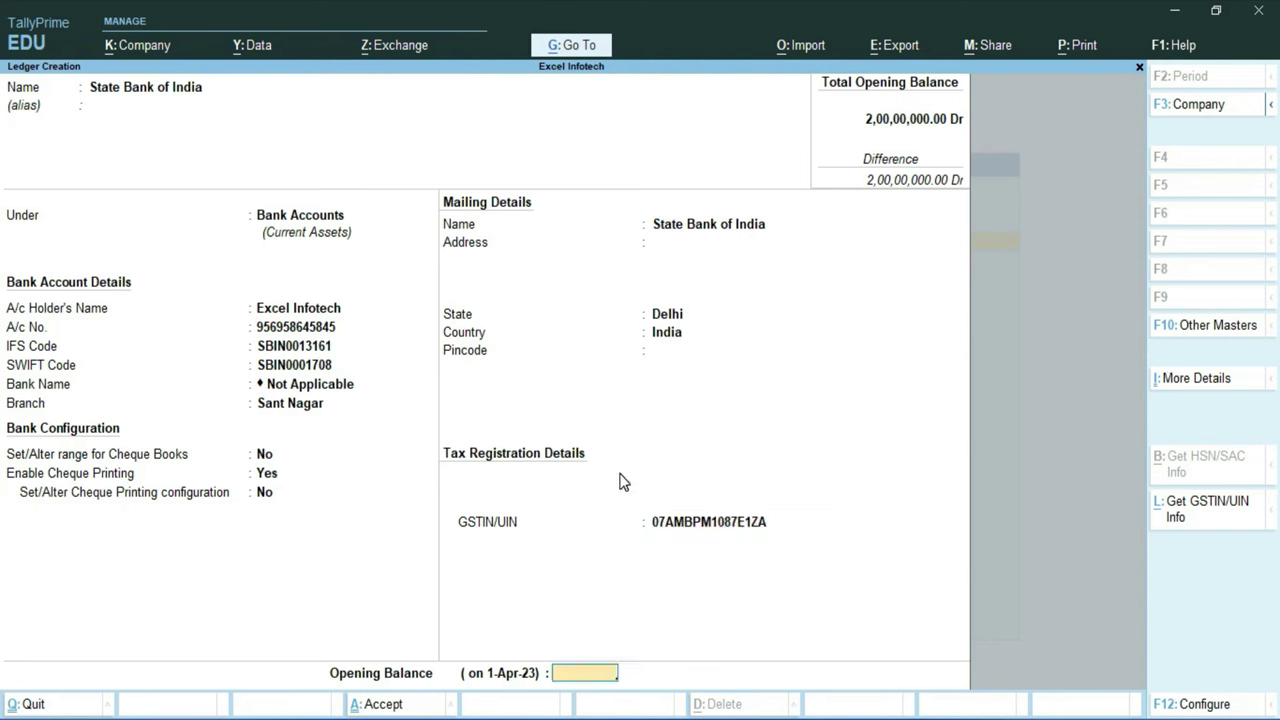
pyautogui.press('Return')
# Confirm saving the State Bank of India ledger and exit to the Gateway of Tally
pyautogui.press('y')
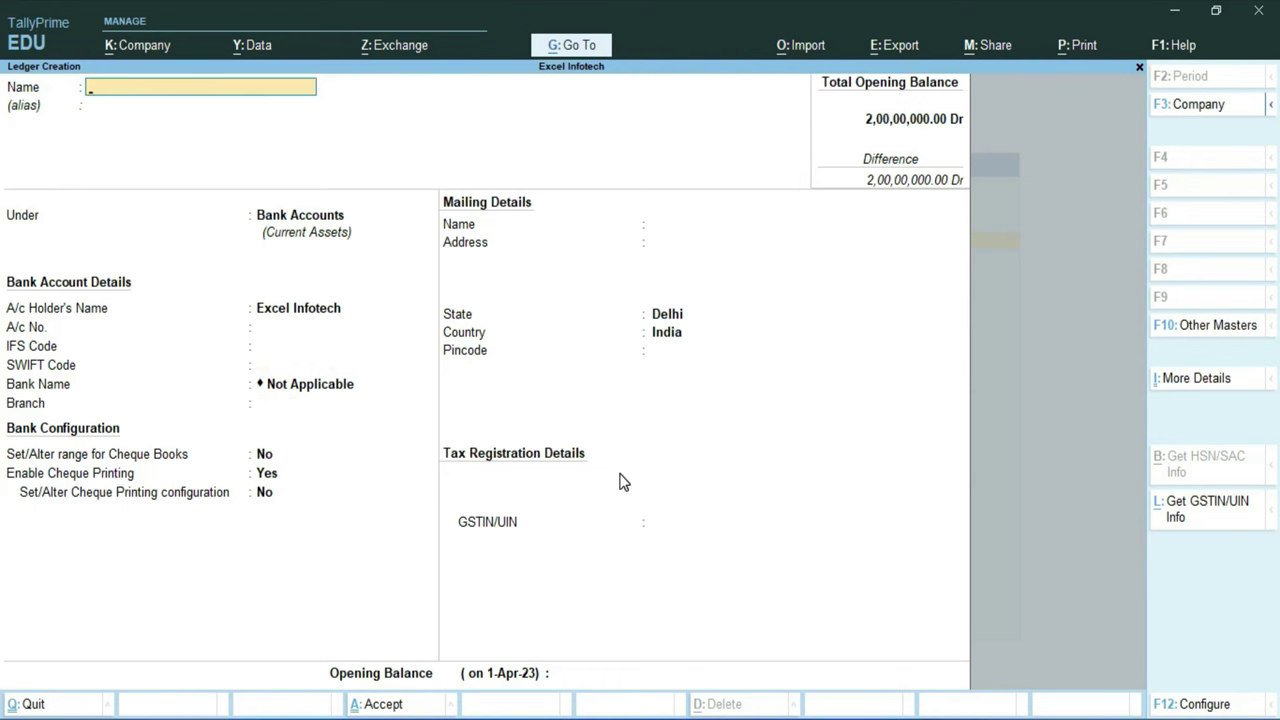
pyautogui.press('Escape')
pyautogui.press('y')
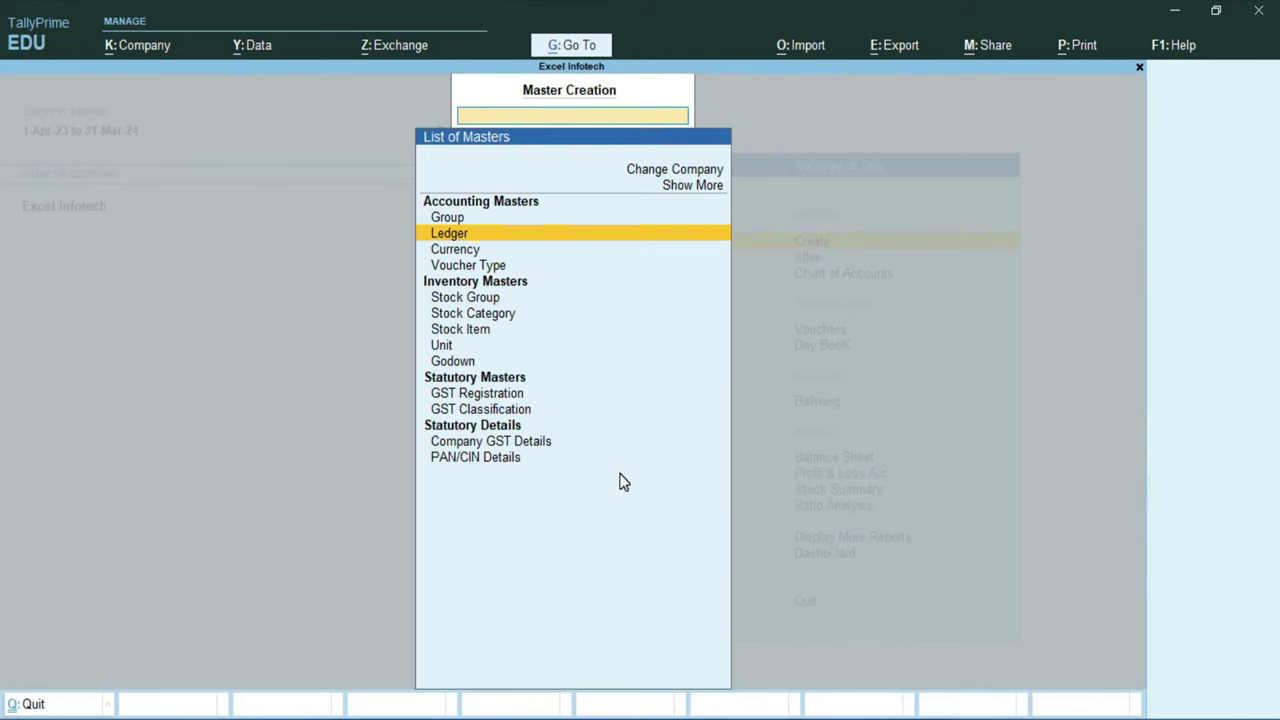
pyautogui.press('Escape')
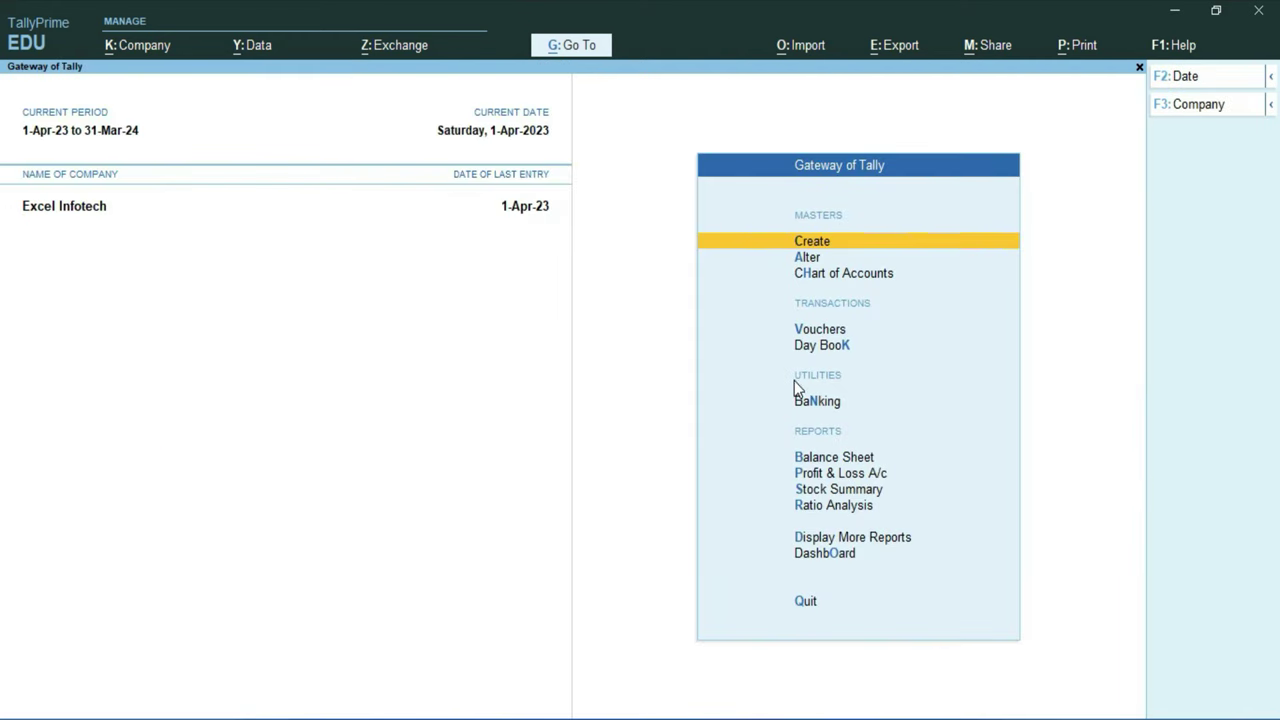
# Open the Kamal Ind. sales entry from the 1-Apr-23 Day Book
pyautogui.press('d')
pyautogui.press('d')
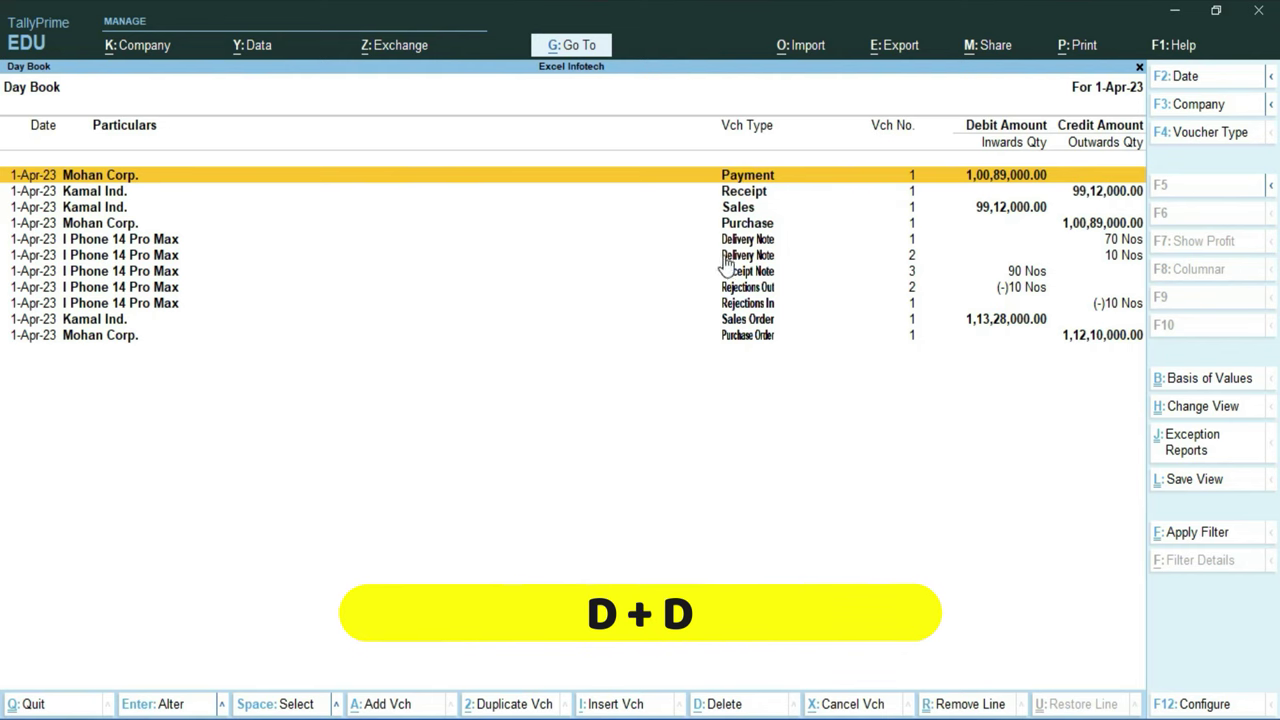
pyautogui.click(740, 210)
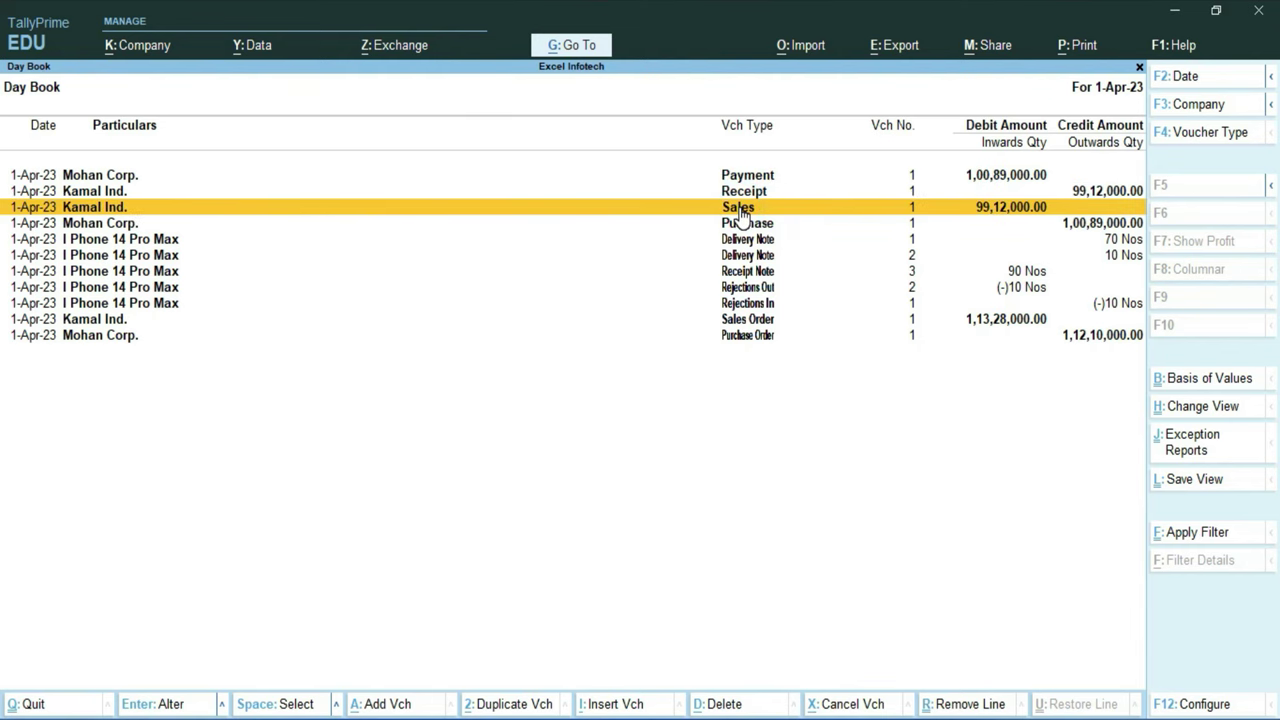
pyautogui.click(740, 215)
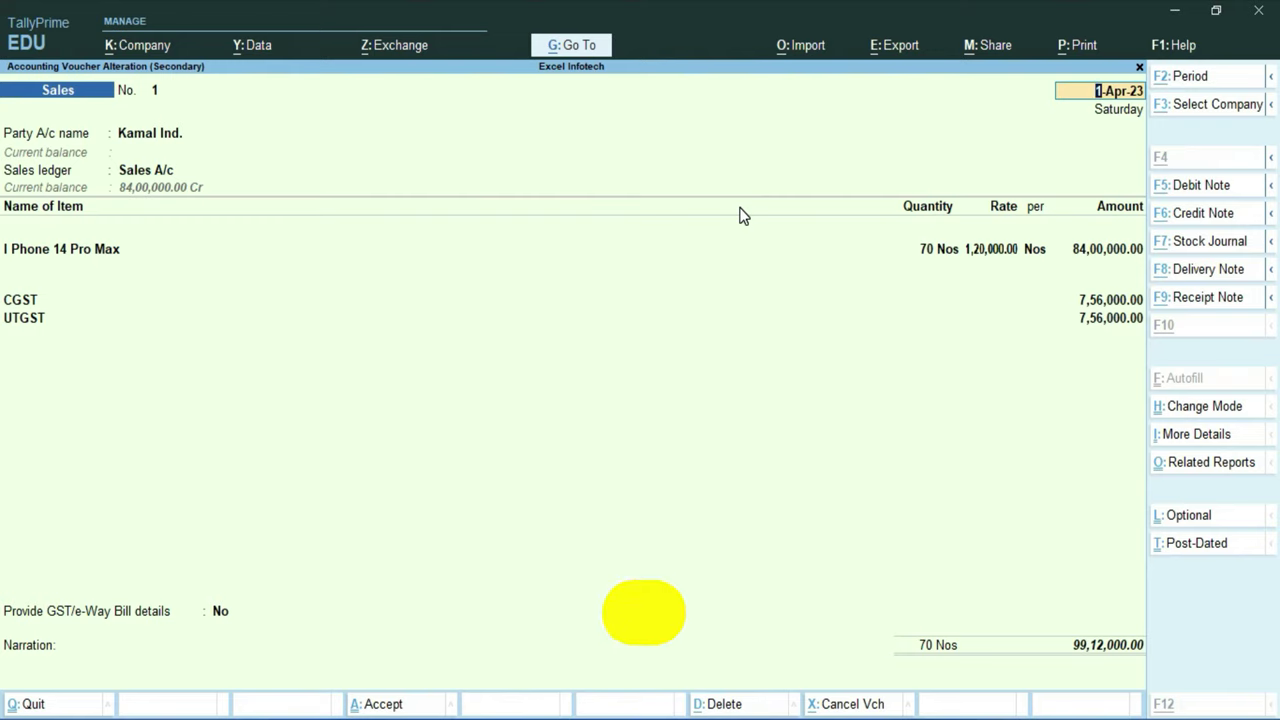
# Choose to print the current Kamal Ind. sales voucher and open its Configure settings
pyautogui.hotkey('alt', 'p')
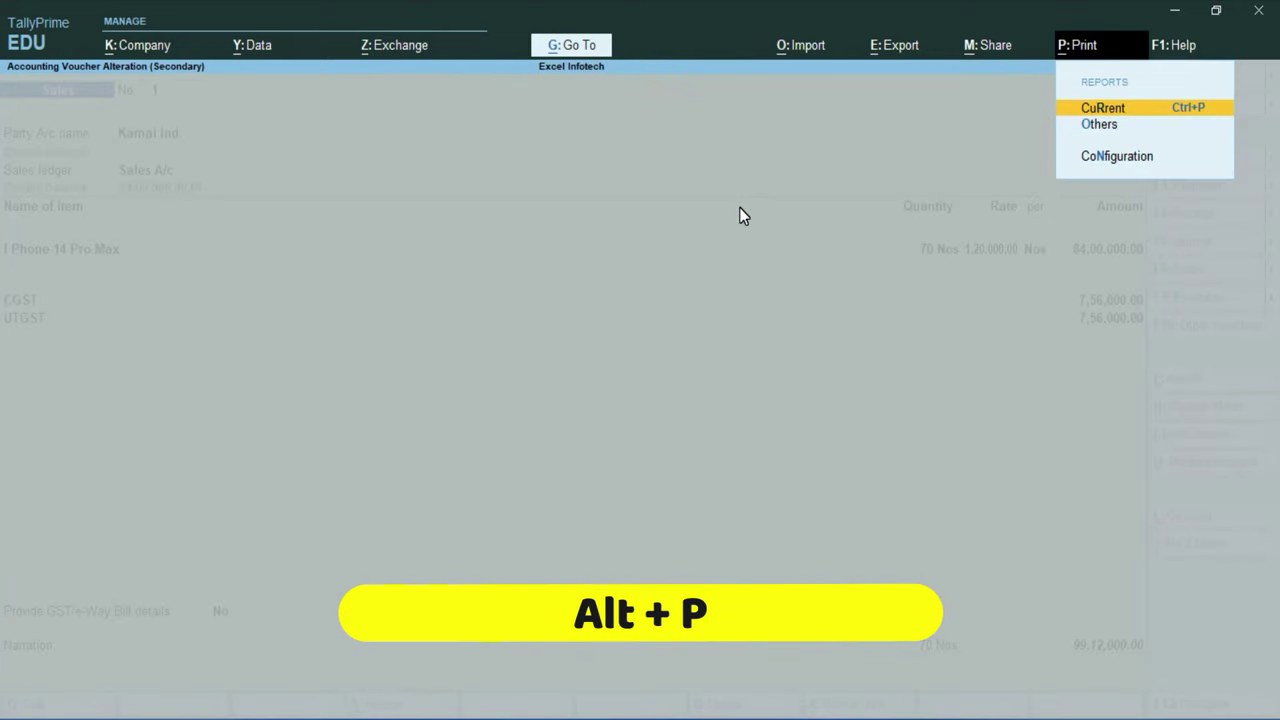
pyautogui.click(1110, 108)
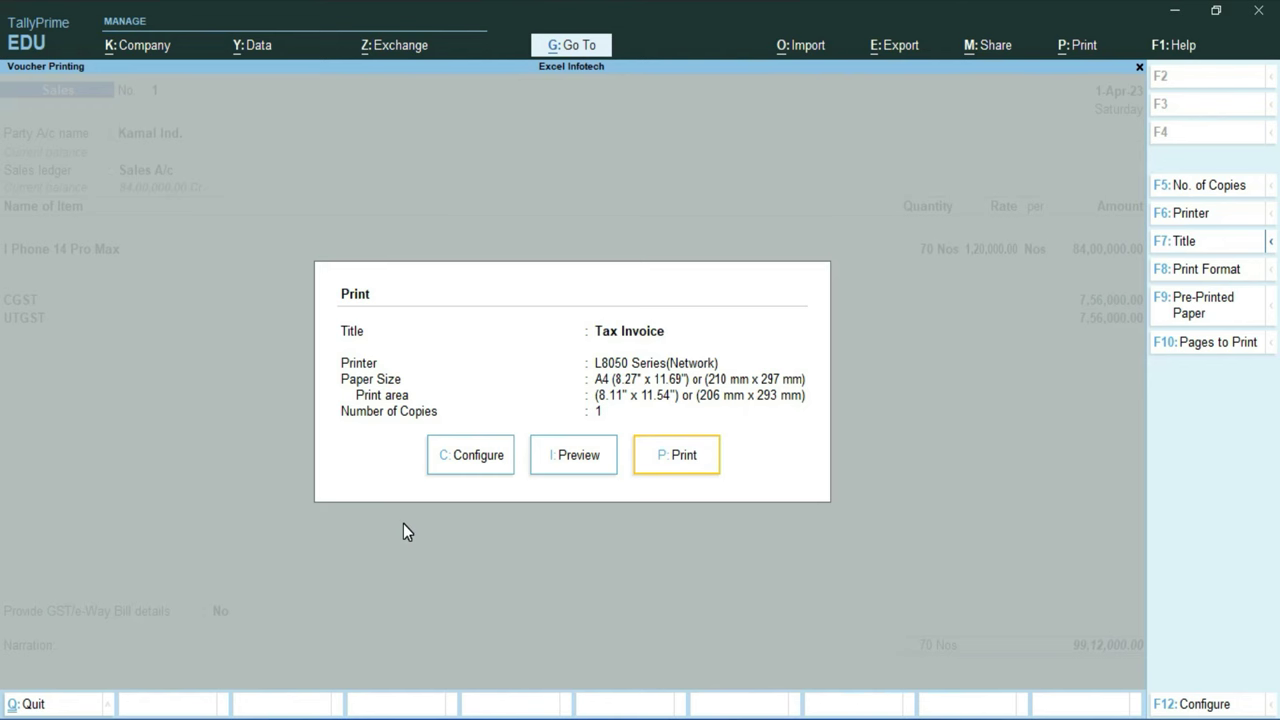
pyautogui.click(478, 466)
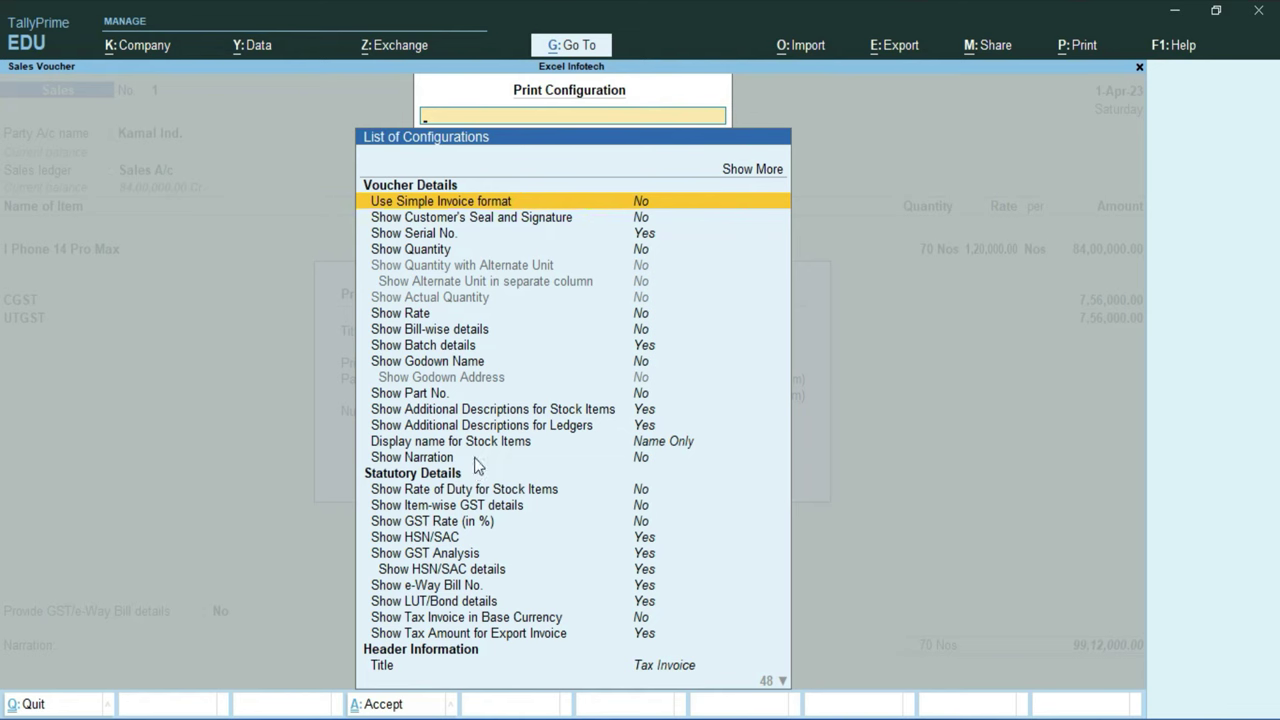
# Replace HDFC Bank with State Bank of India as the invoice's bank name and accept the configuration
pyautogui.write('Ban')
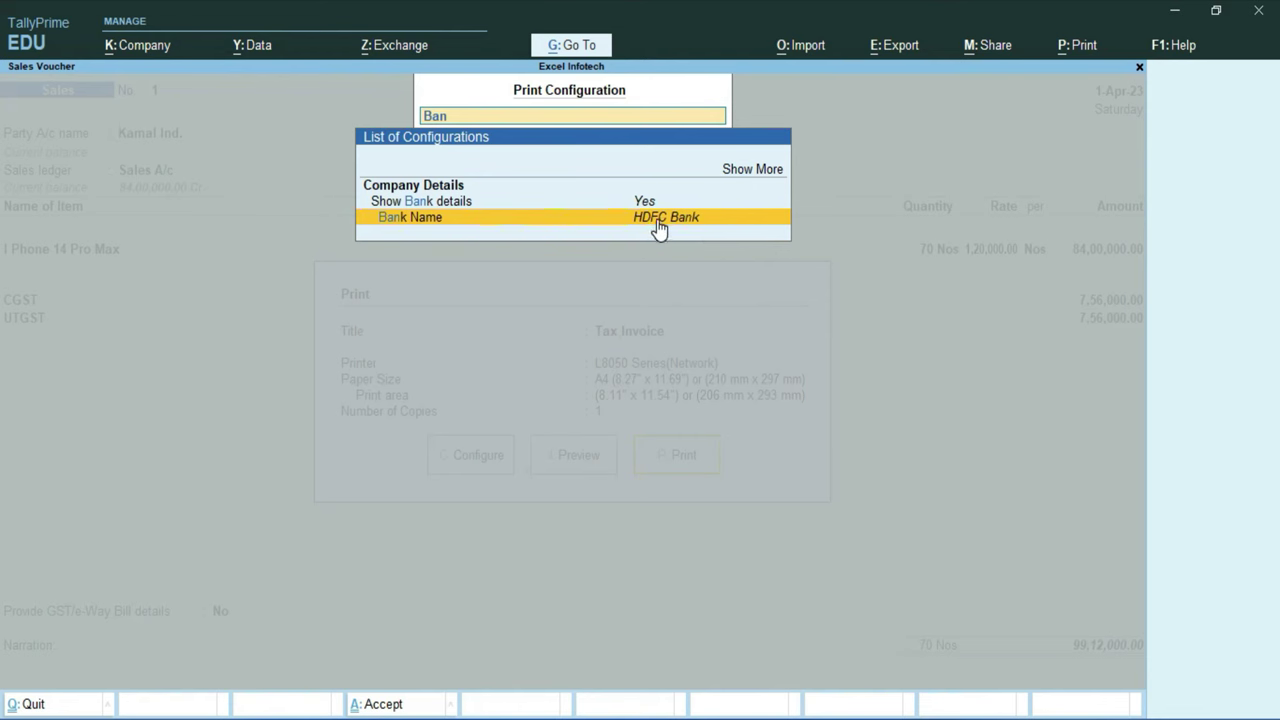
pyautogui.click(658, 219)
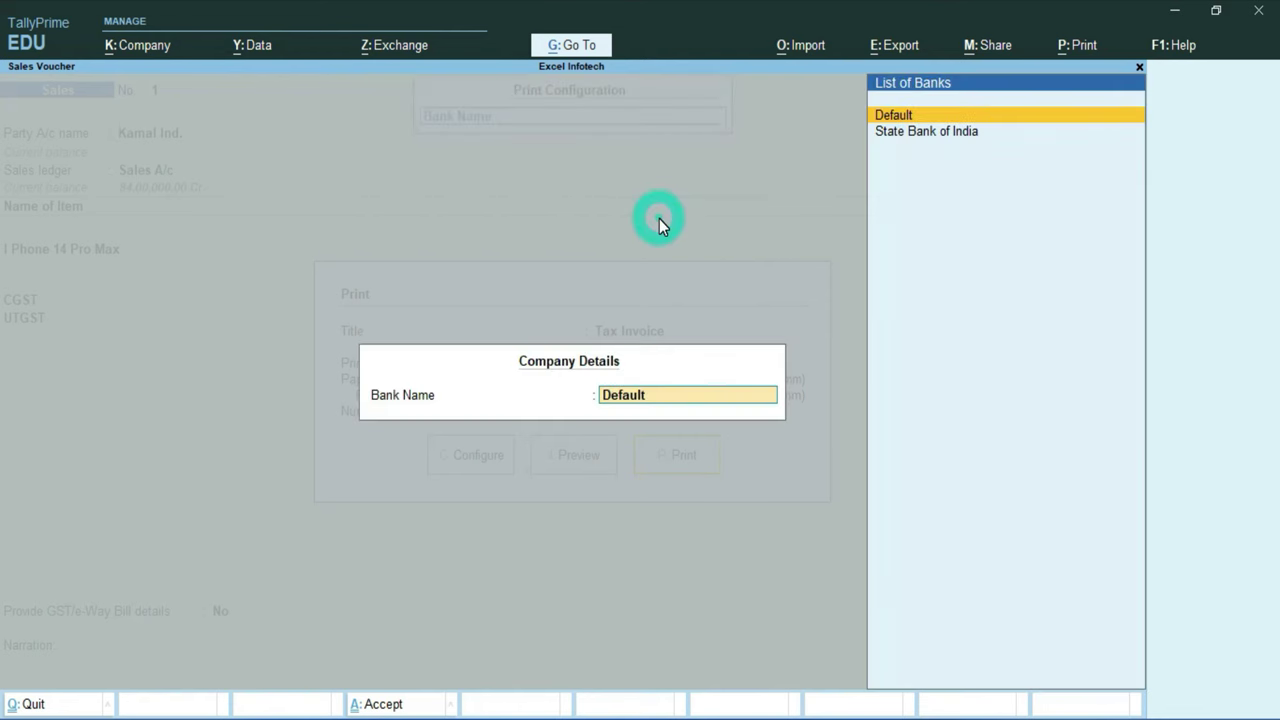
pyautogui.click(904, 134)
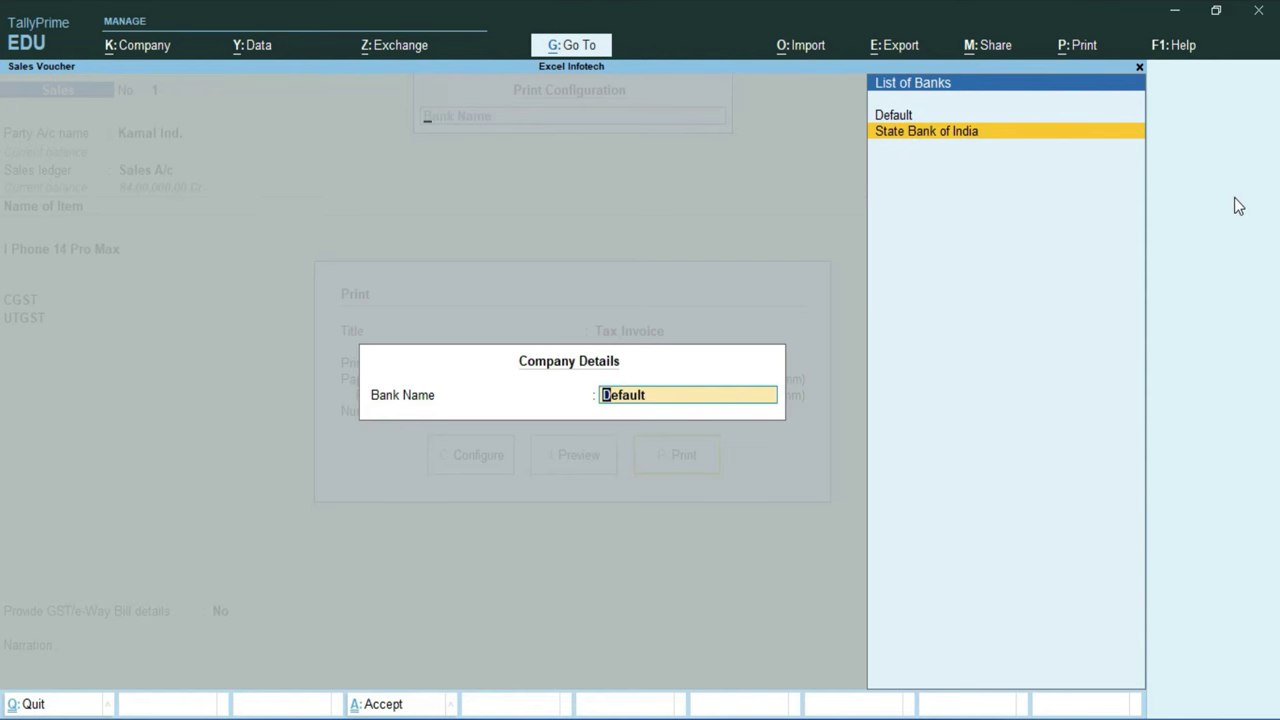
pyautogui.press('Return')
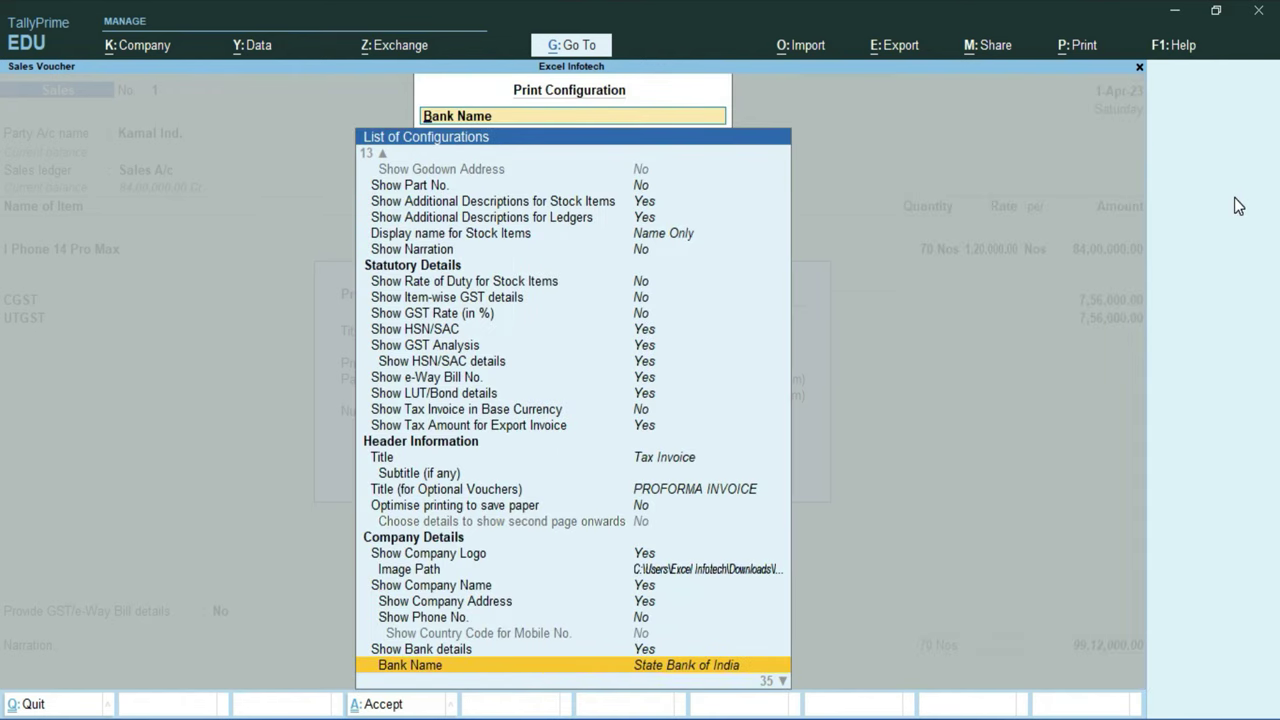
pyautogui.hotkey('ctrl', 'a')
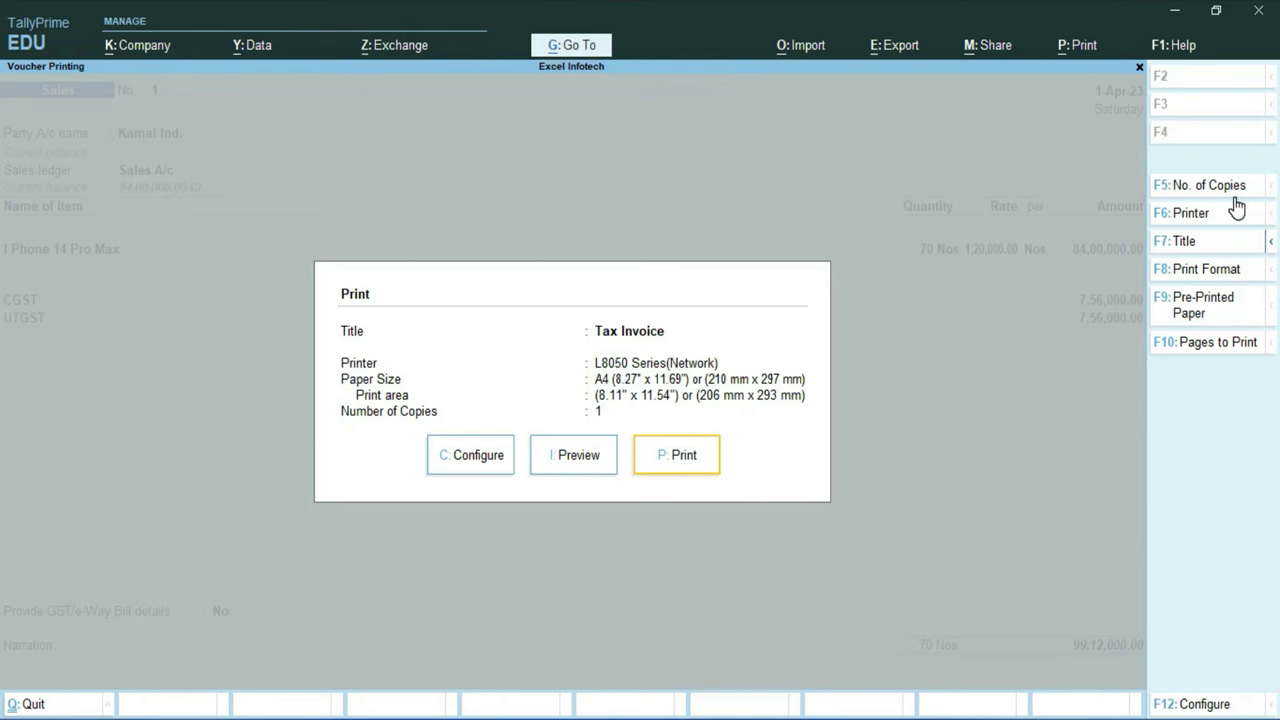
# Preview the invoice zoomed in, down to Company's Bank Details showing State Bank of India, Sant Nagar
pyautogui.click(583, 458)
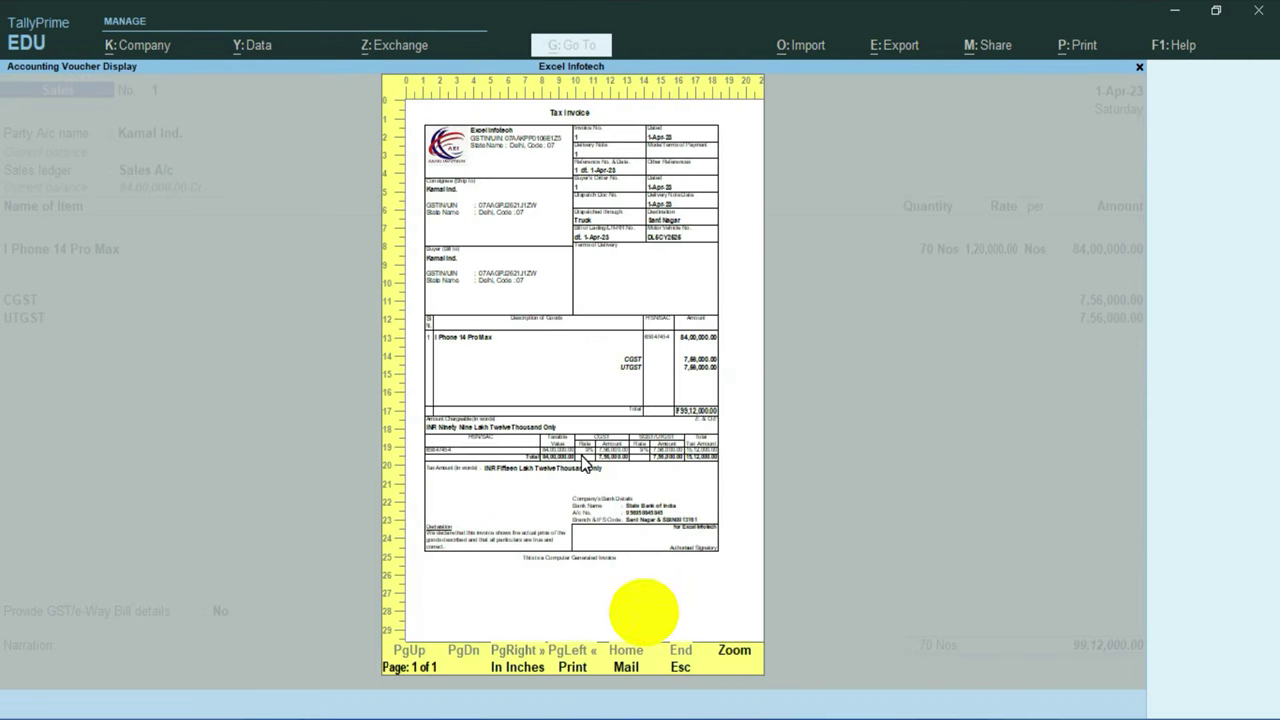
pyautogui.hotkey('alt', 'z')
pyautogui.scroll(-4, 365, 400)
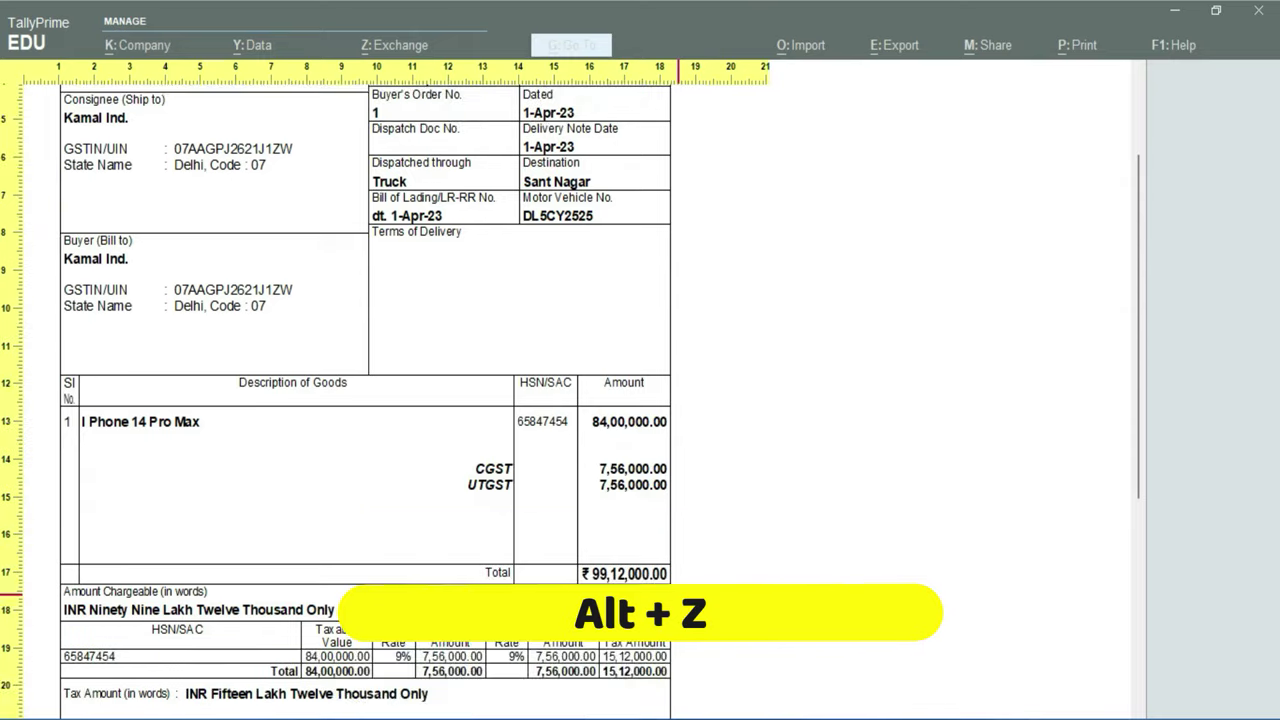
pyautogui.scroll(-1, 331, 478)
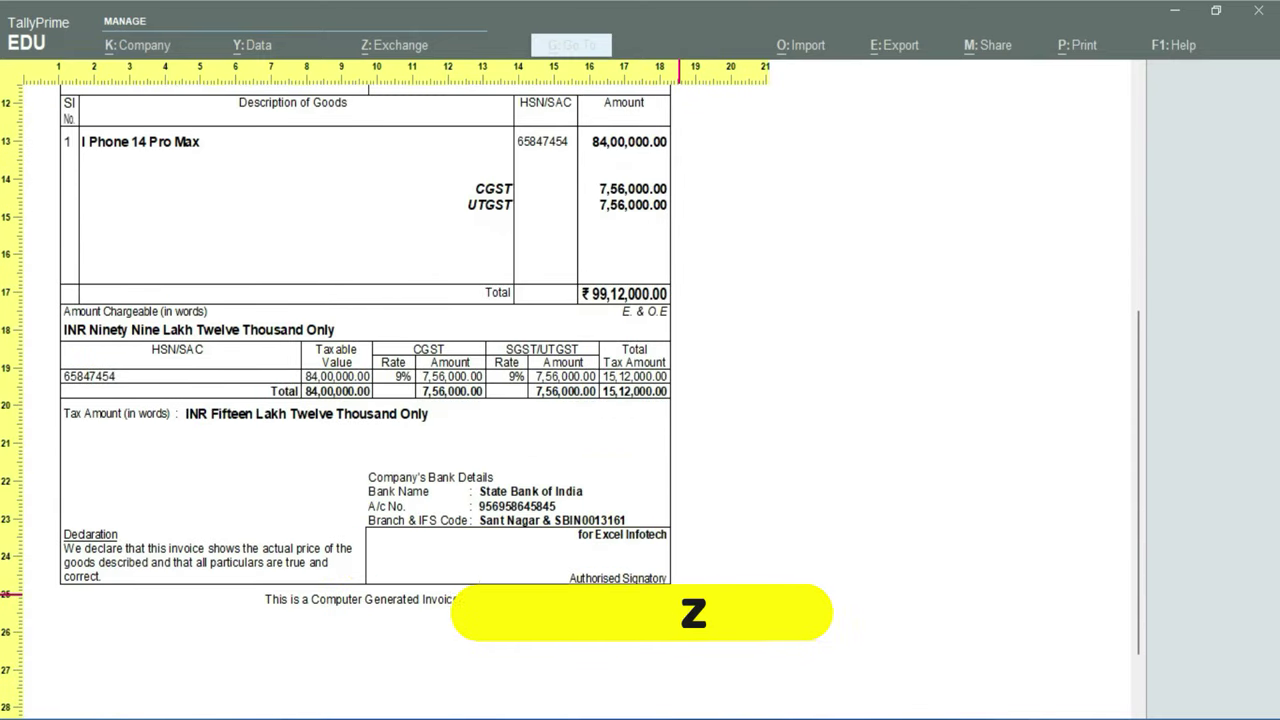